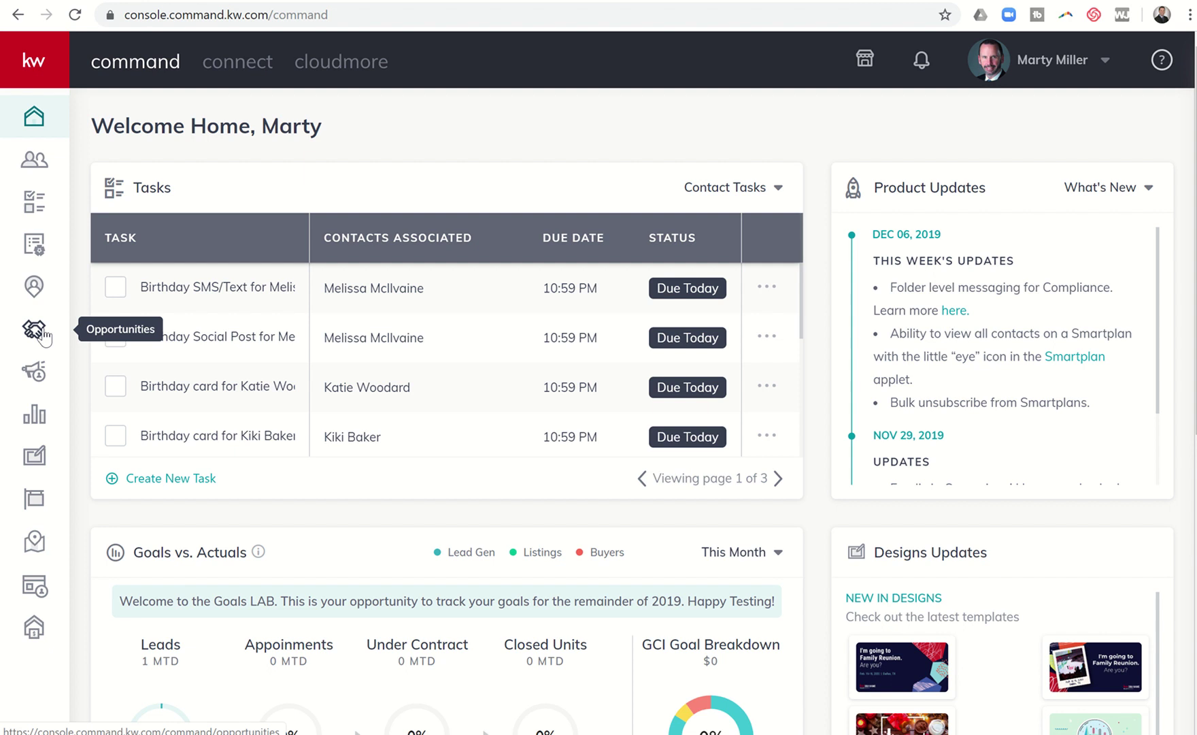
- Open the Opportunities pipeline from the left sidebar
click(43, 334)
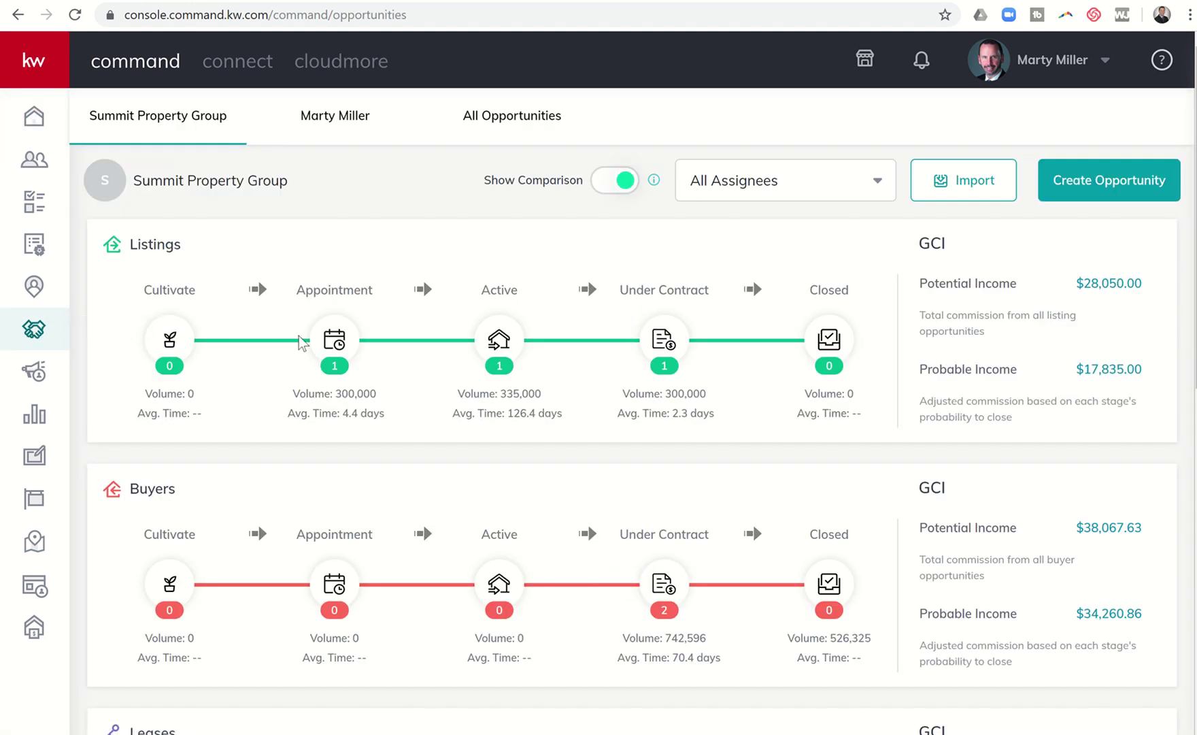
- Filter to Appointment-stage listings and open the 123 Main Street, Katy TX 77493 Documents checklist
click(334, 344)
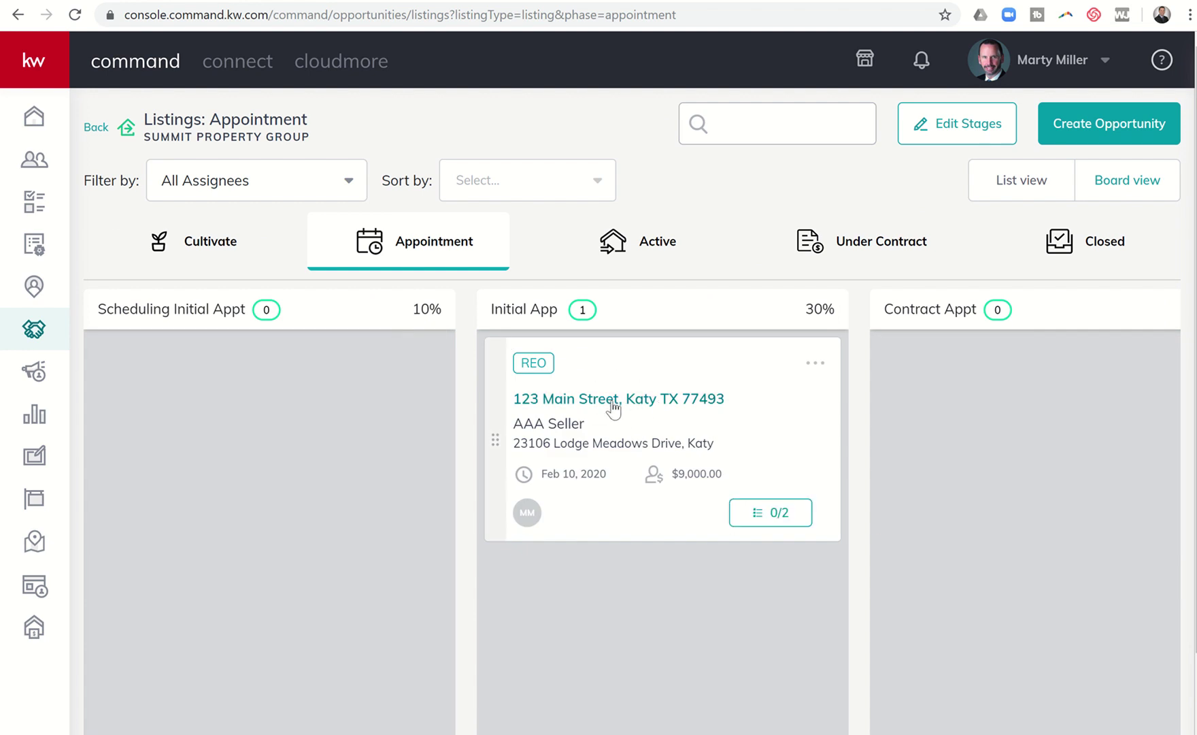
click(614, 402)
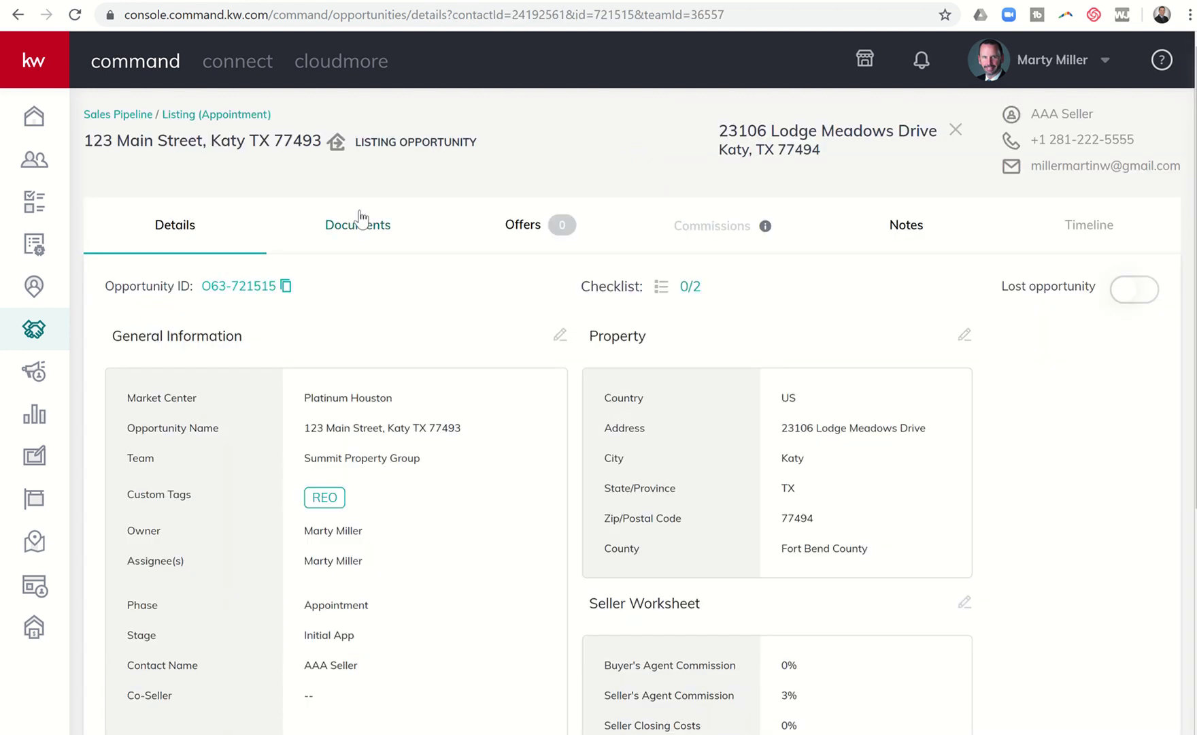
click(359, 235)
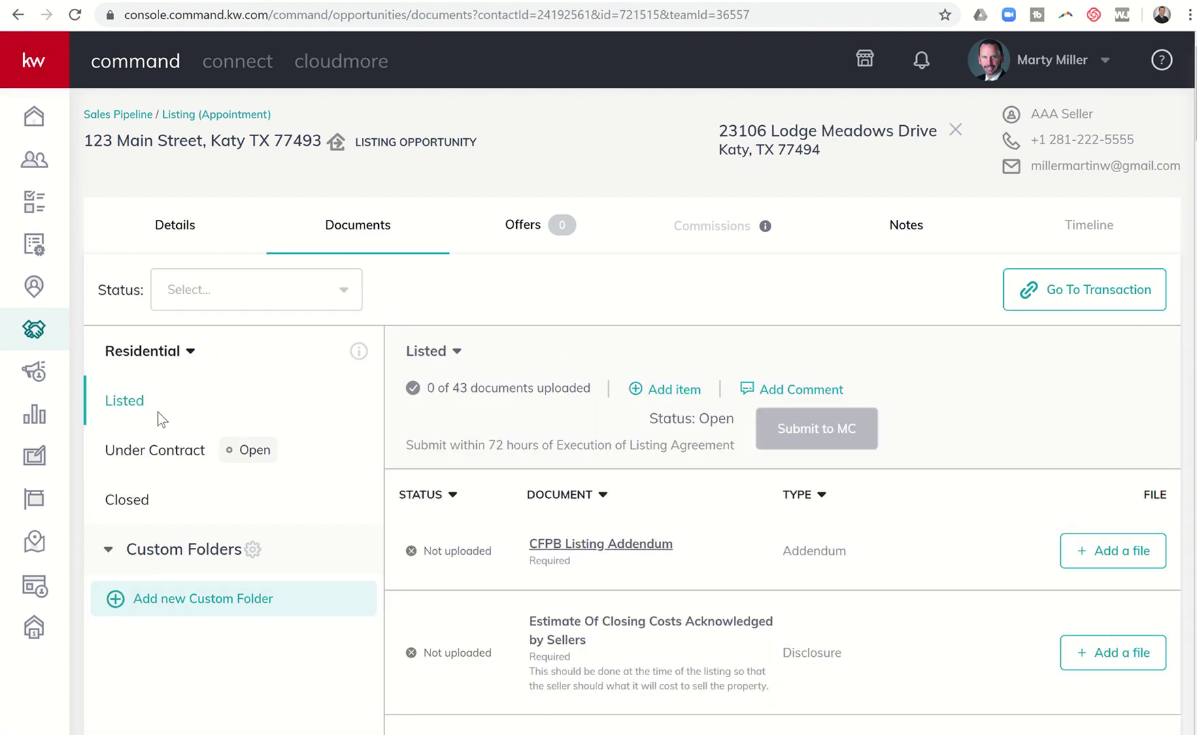
- Post 'Just waiting on the signed Non Realty Items Addendum.' with initials and 12-14-19 on Listed
click(809, 391)
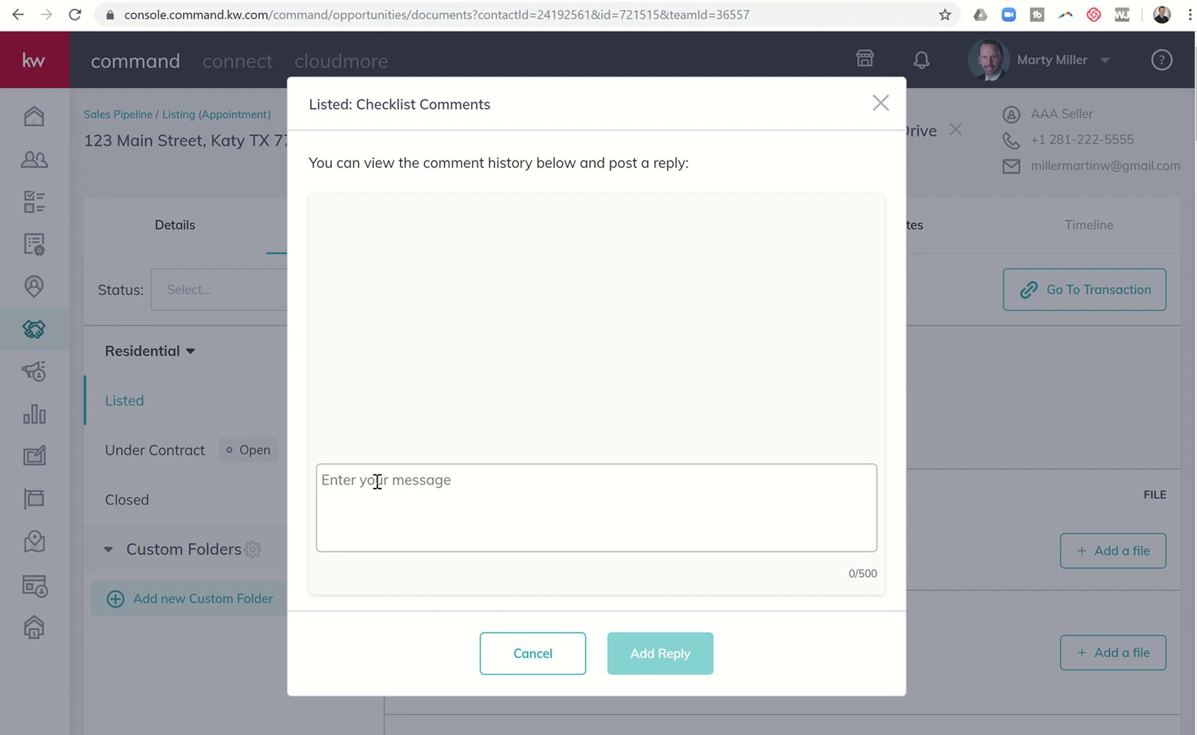
text(Just waiting on the si)
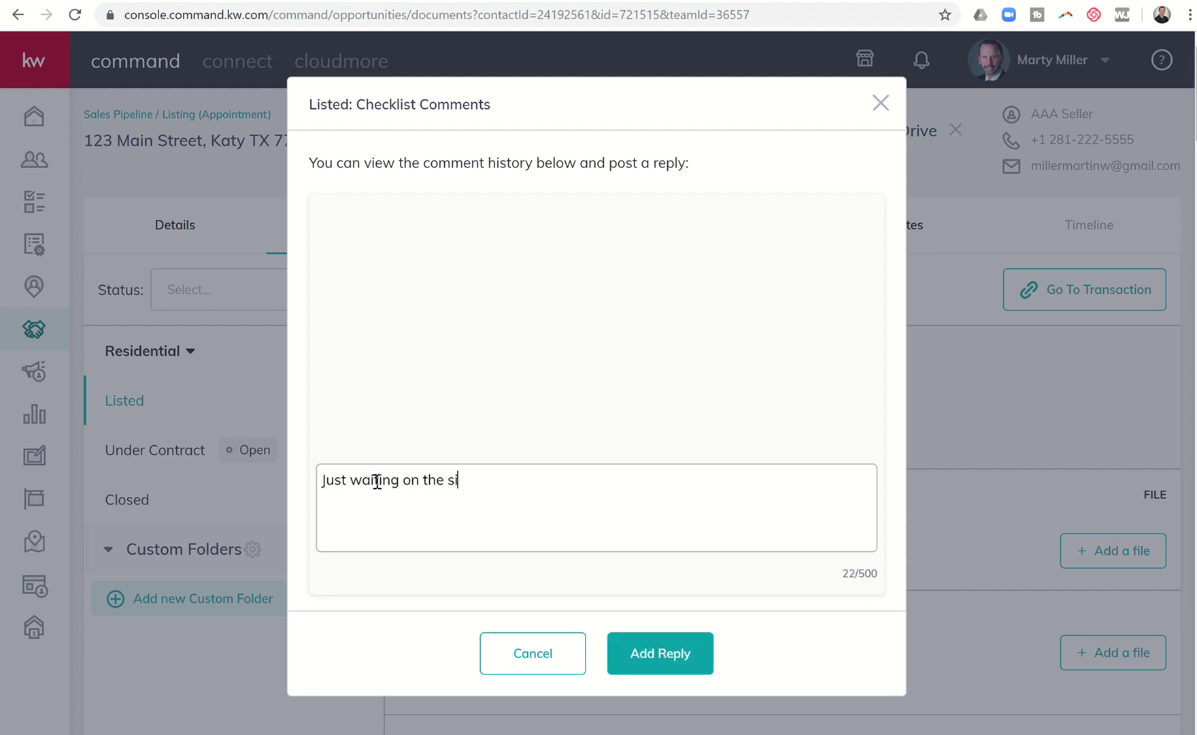
text(gned Non Realty ITem)
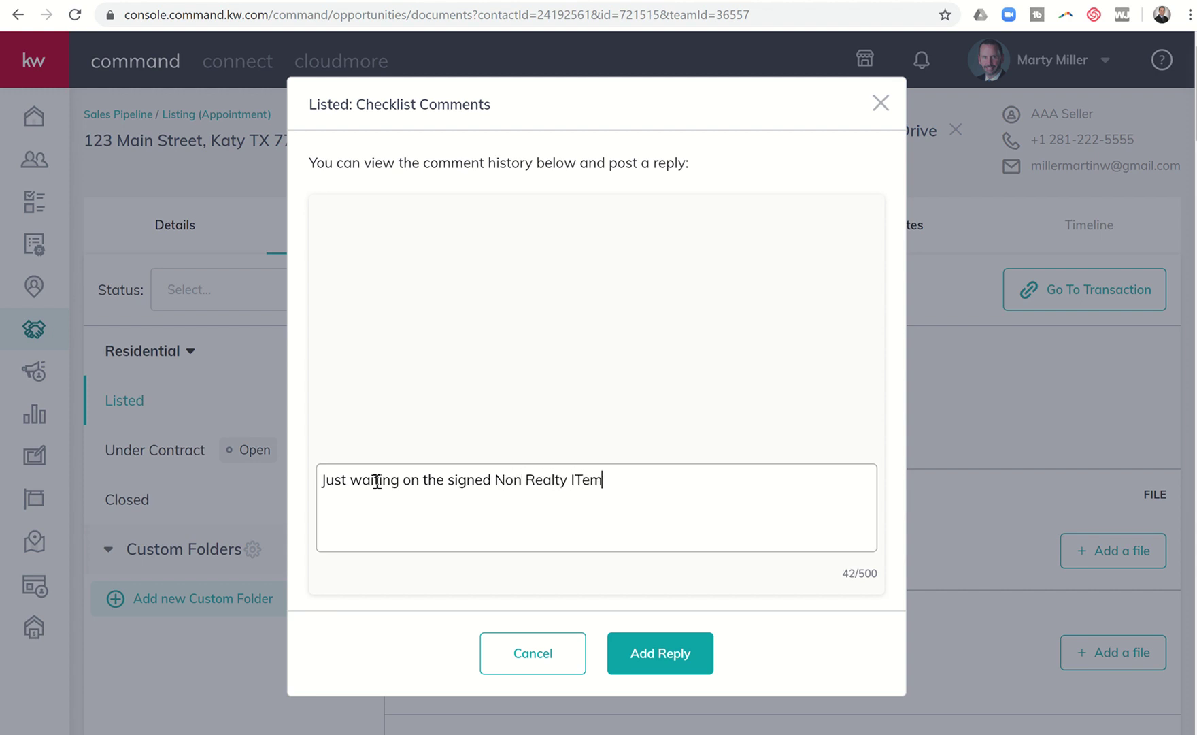
key(BackSpace)
key(BackSpace)
key(BackSpace)
text(tems Addendum.  )
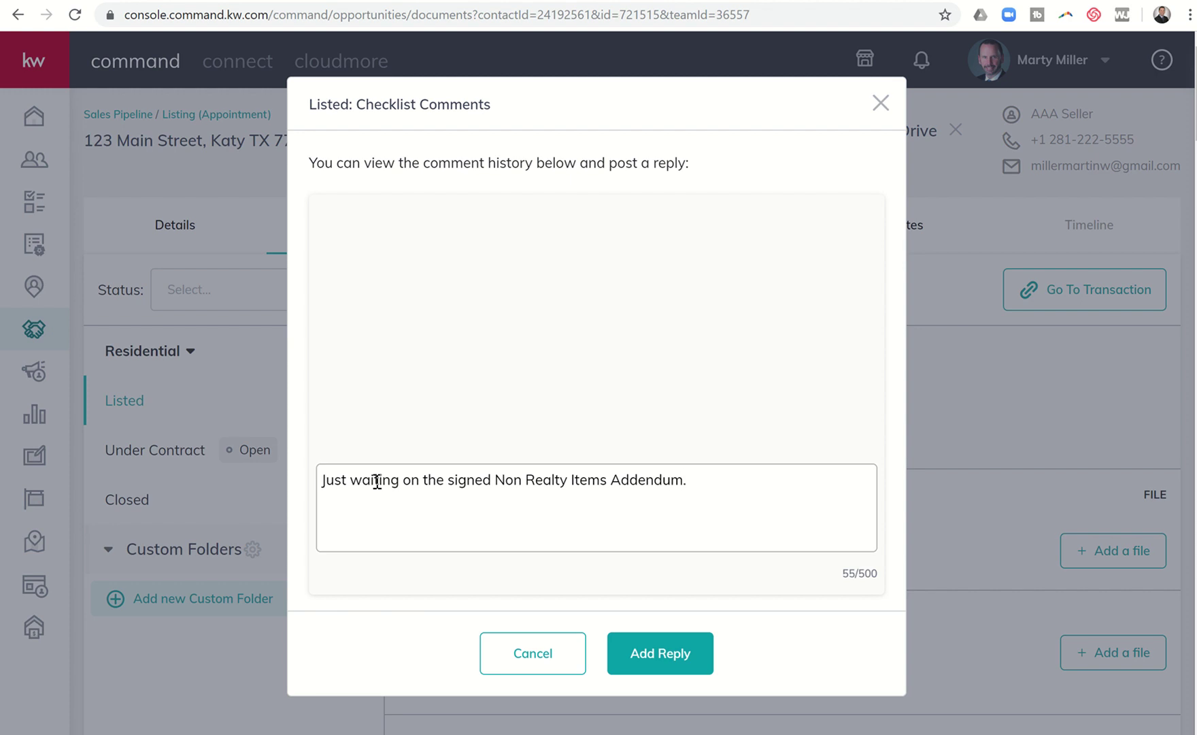
text(- MM 12-14-19)
click(621, 651)
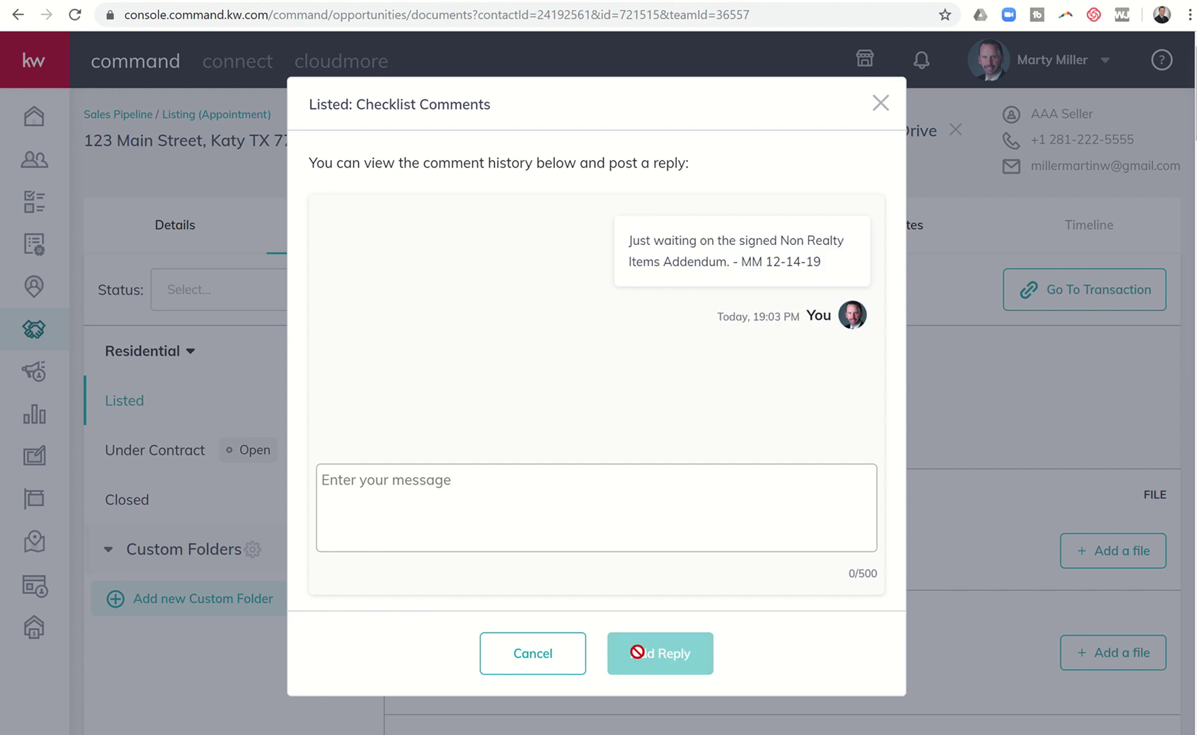
click(883, 103)
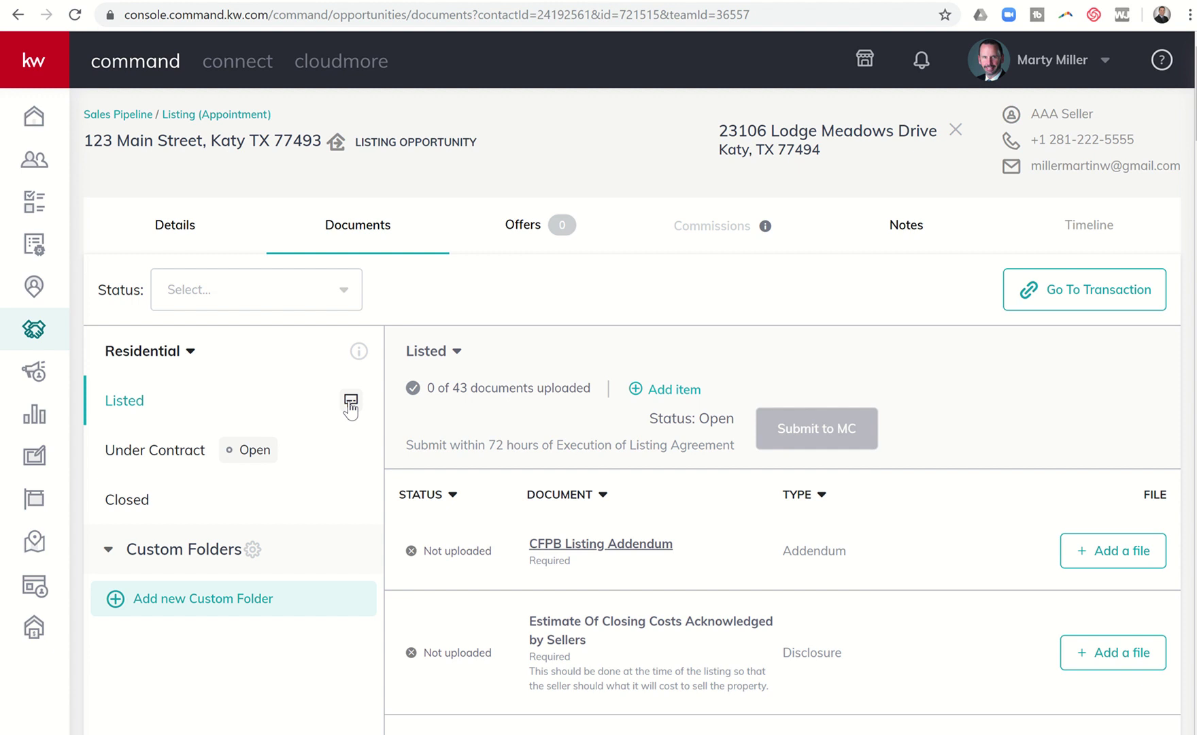
- Browse the Under Contract and Closed folders, then reopen the Listed folder's comment history
click(176, 456)
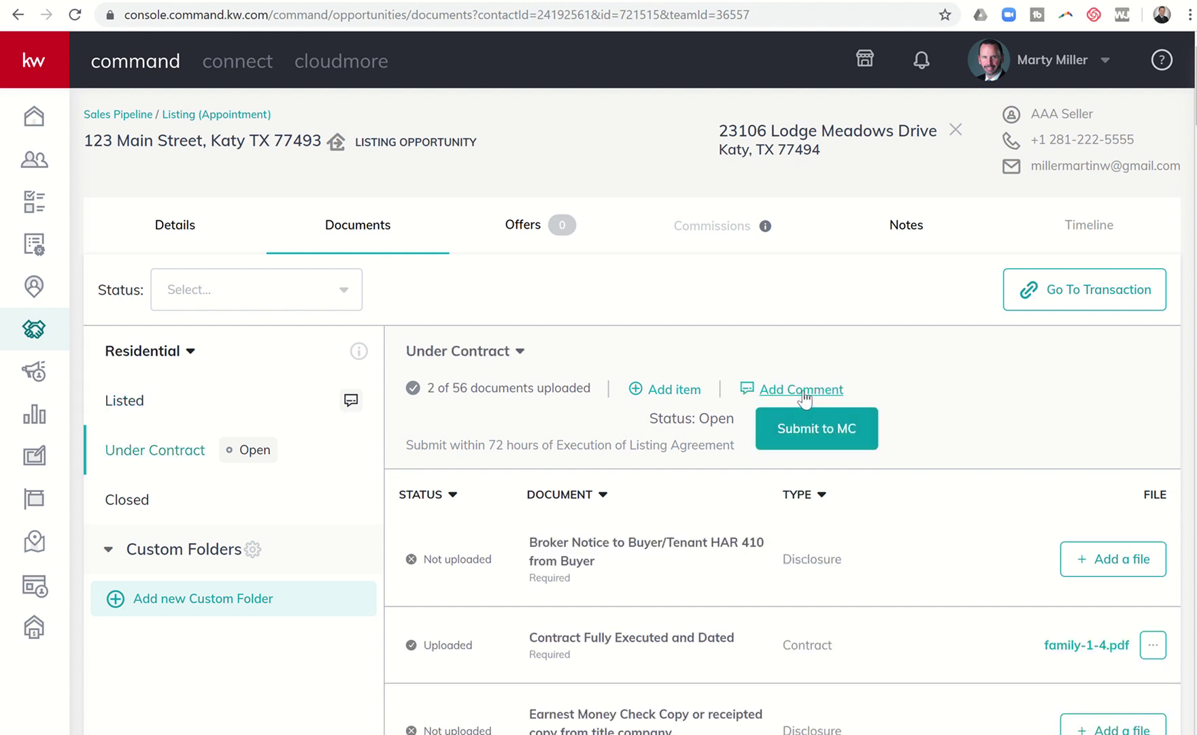
click(140, 502)
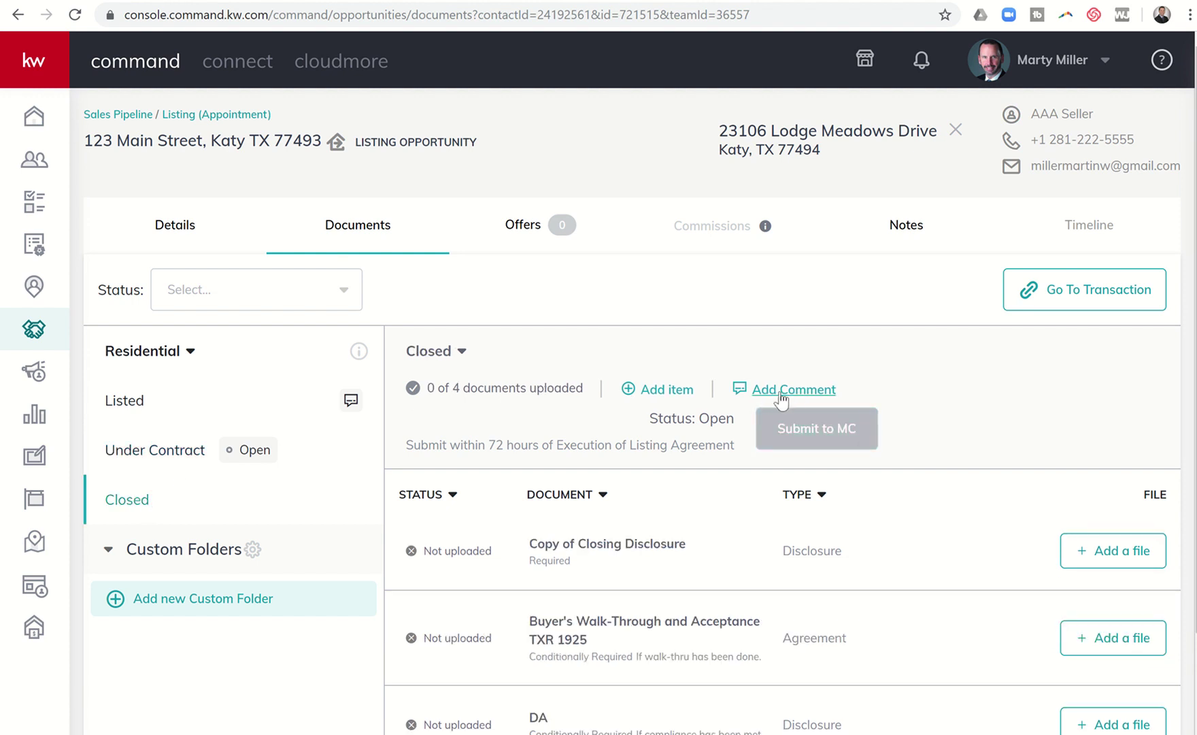
click(145, 406)
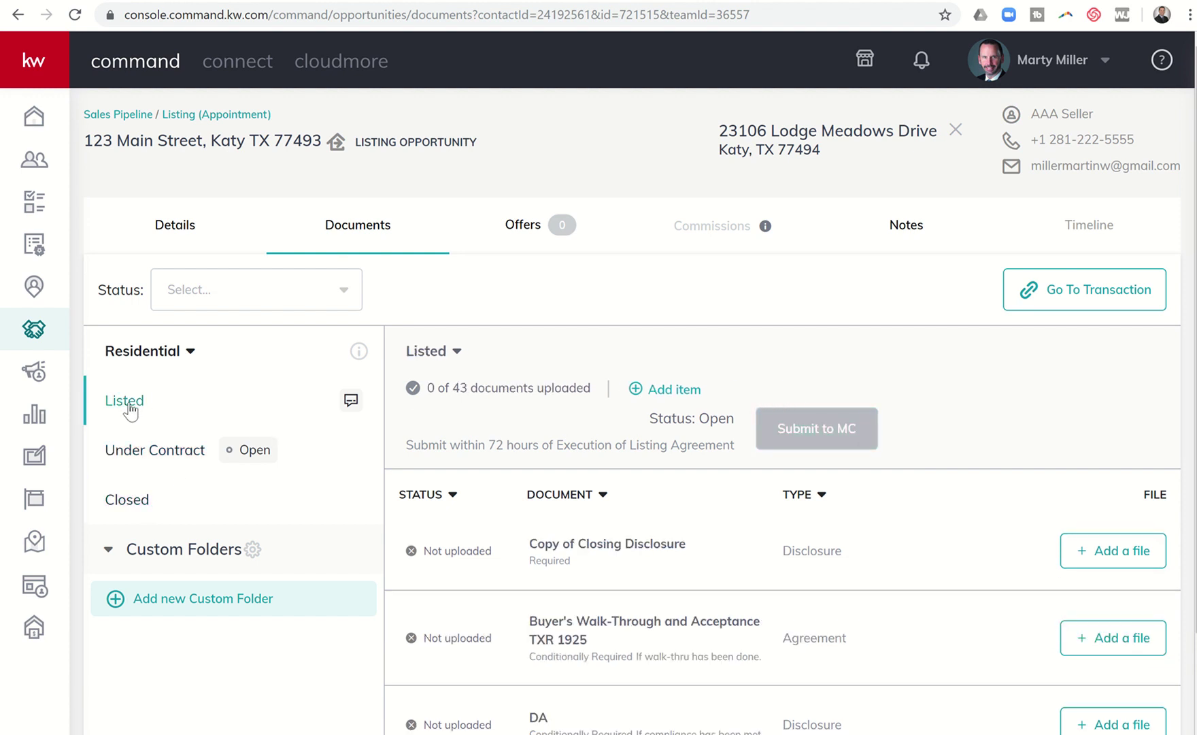
click(351, 403)
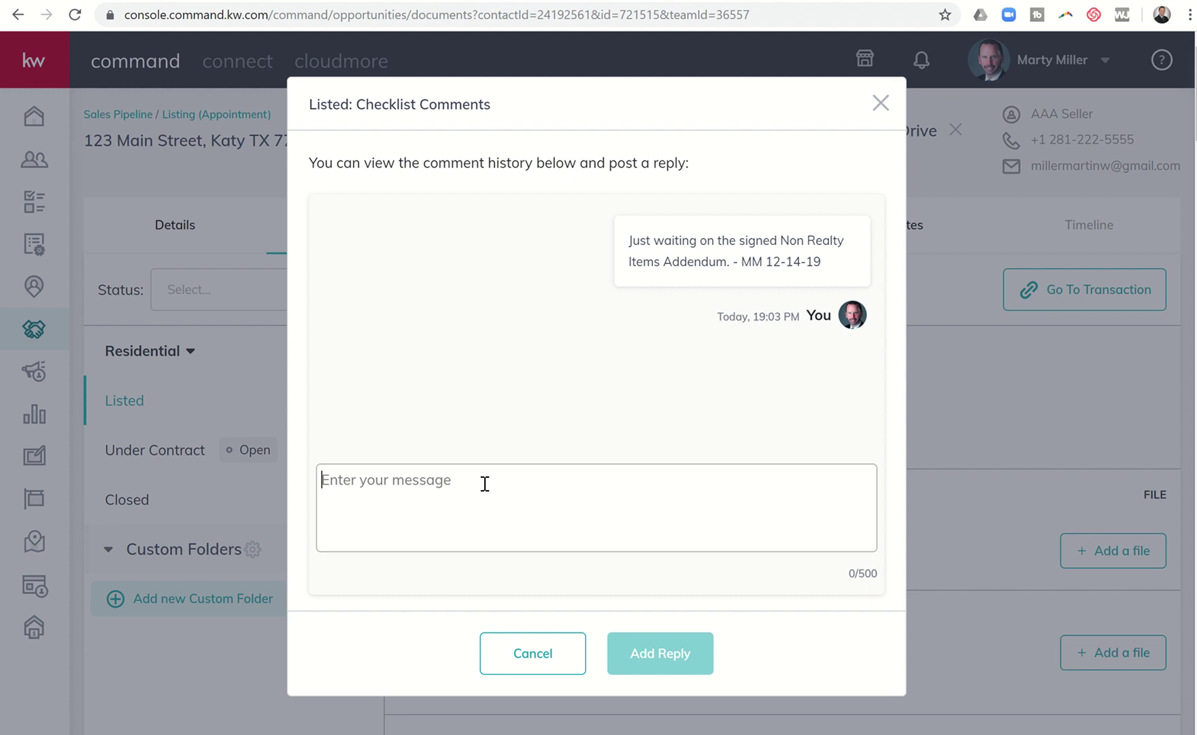
- Post a Listed comment tagging a leadership teammate: 'this is the transaction I was telling you about earlier'
text(@)
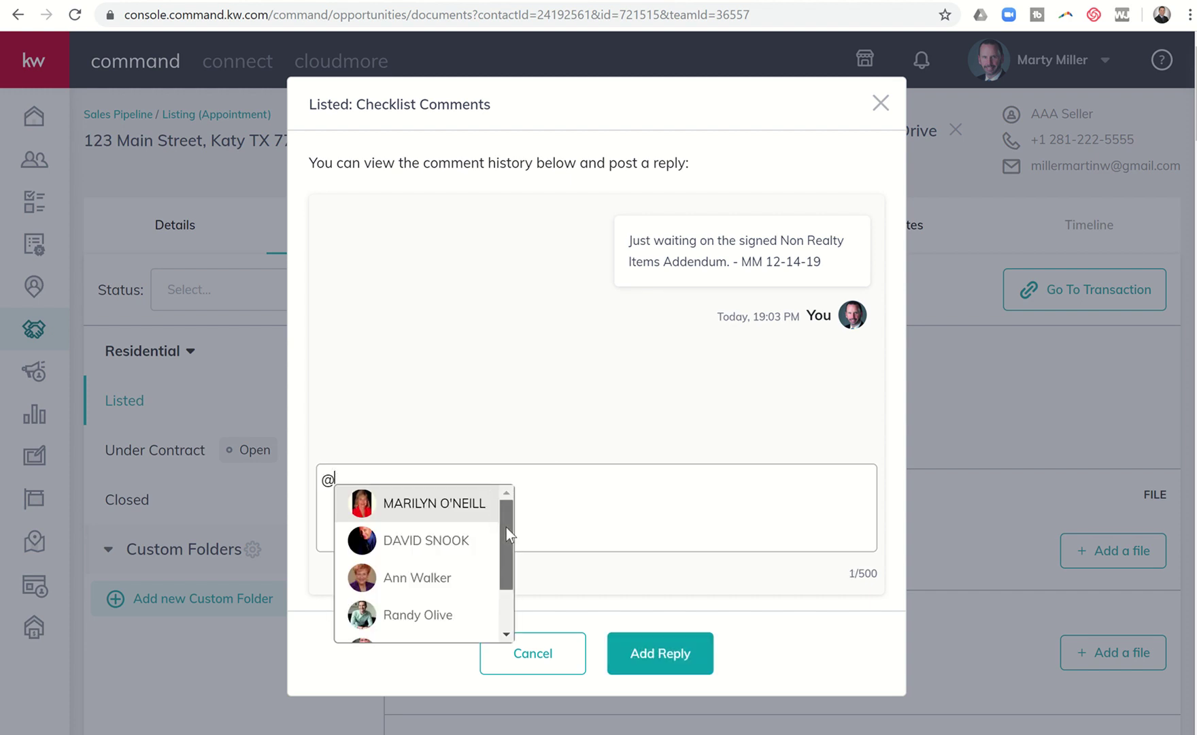
drag(506, 528, 504, 516)
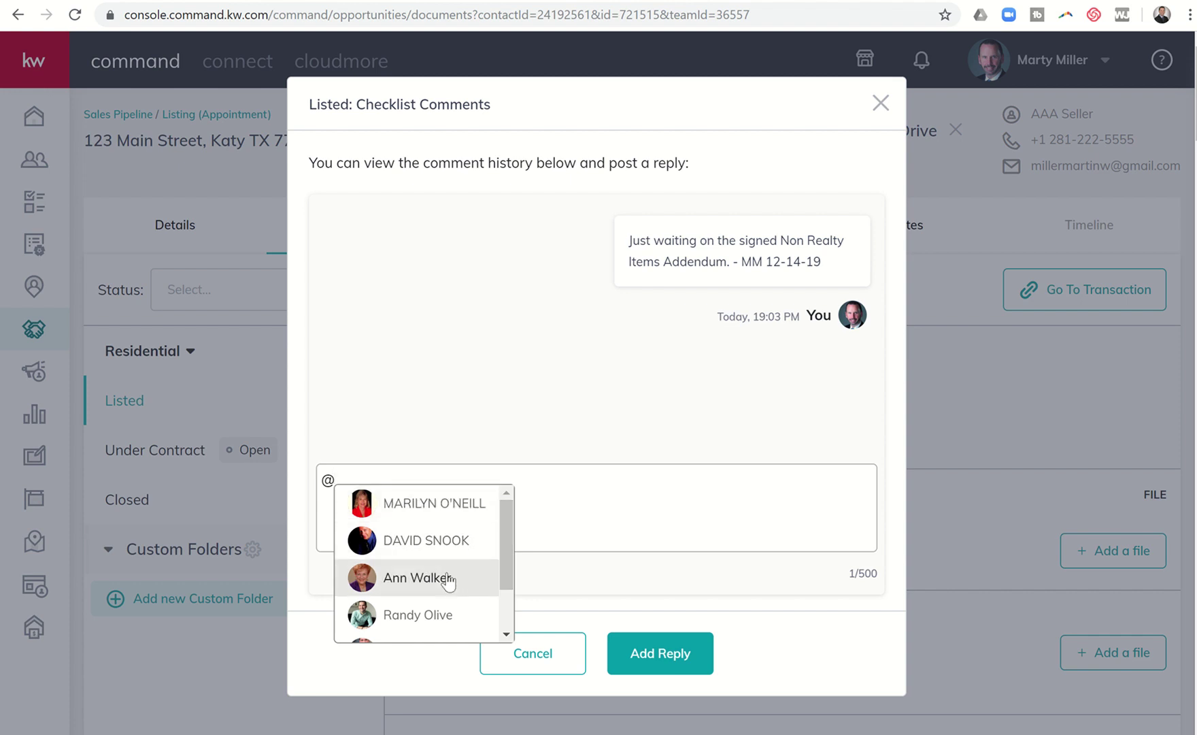
drag(506, 591, 504, 630)
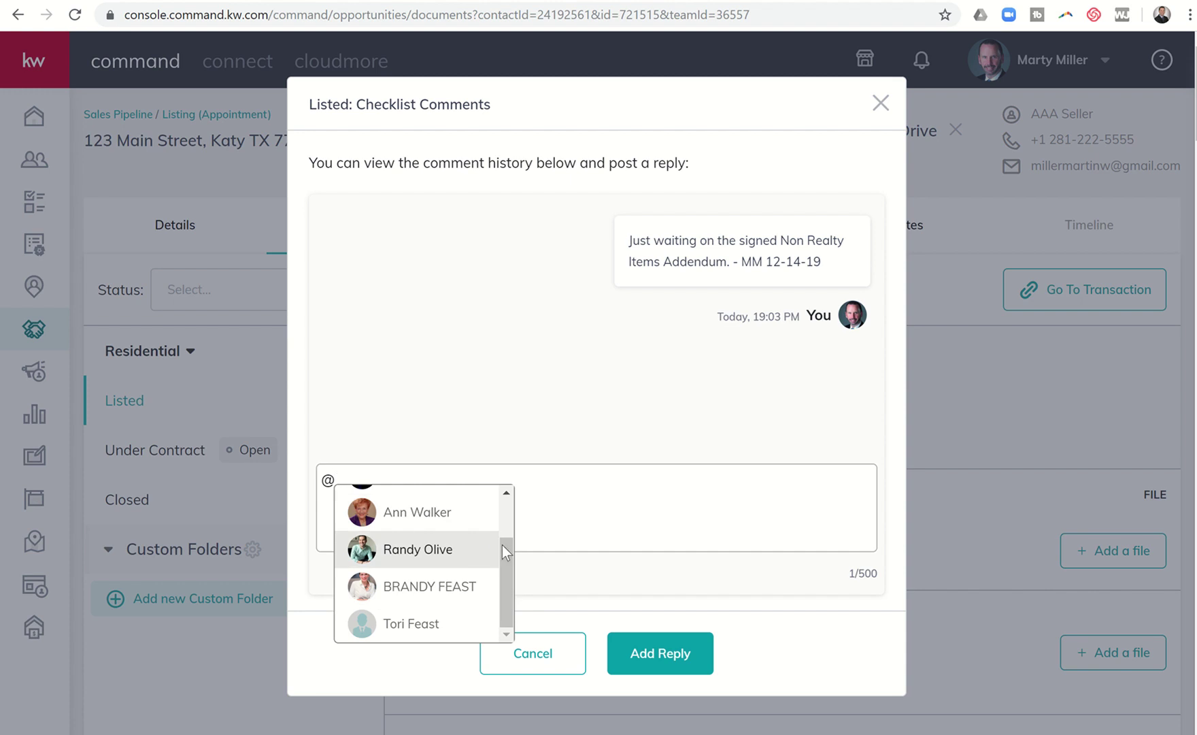
drag(502, 545, 501, 500)
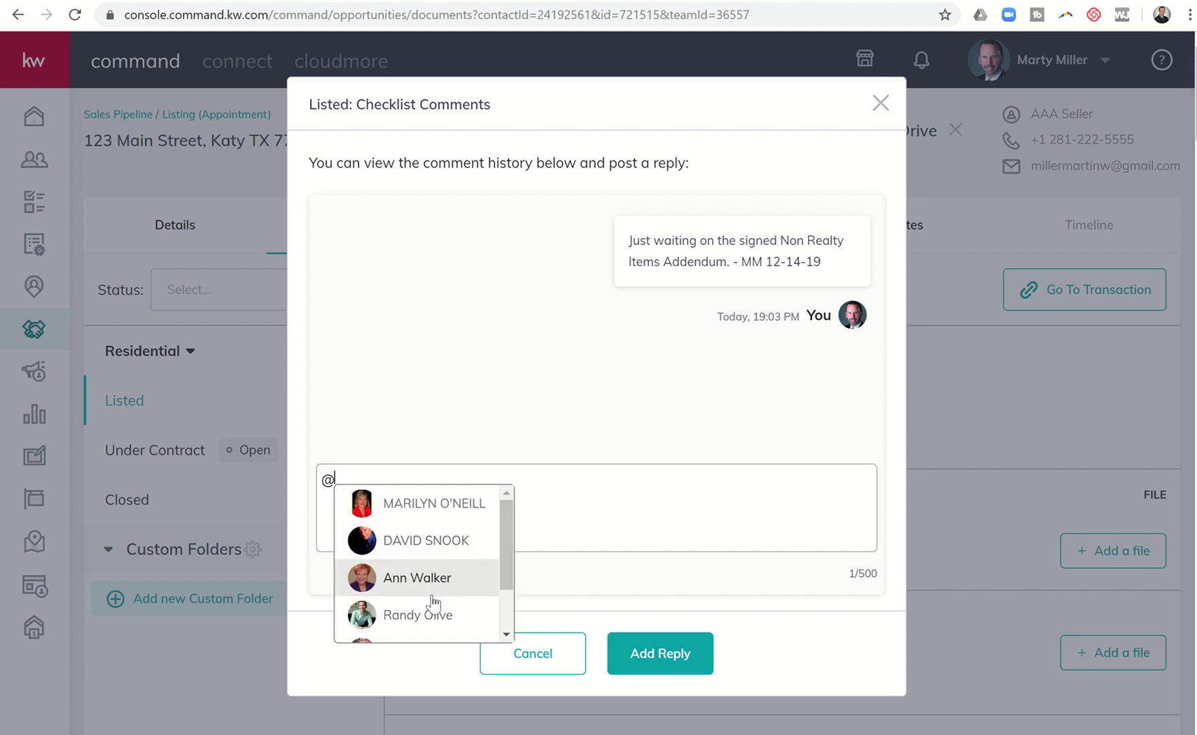
click(423, 614)
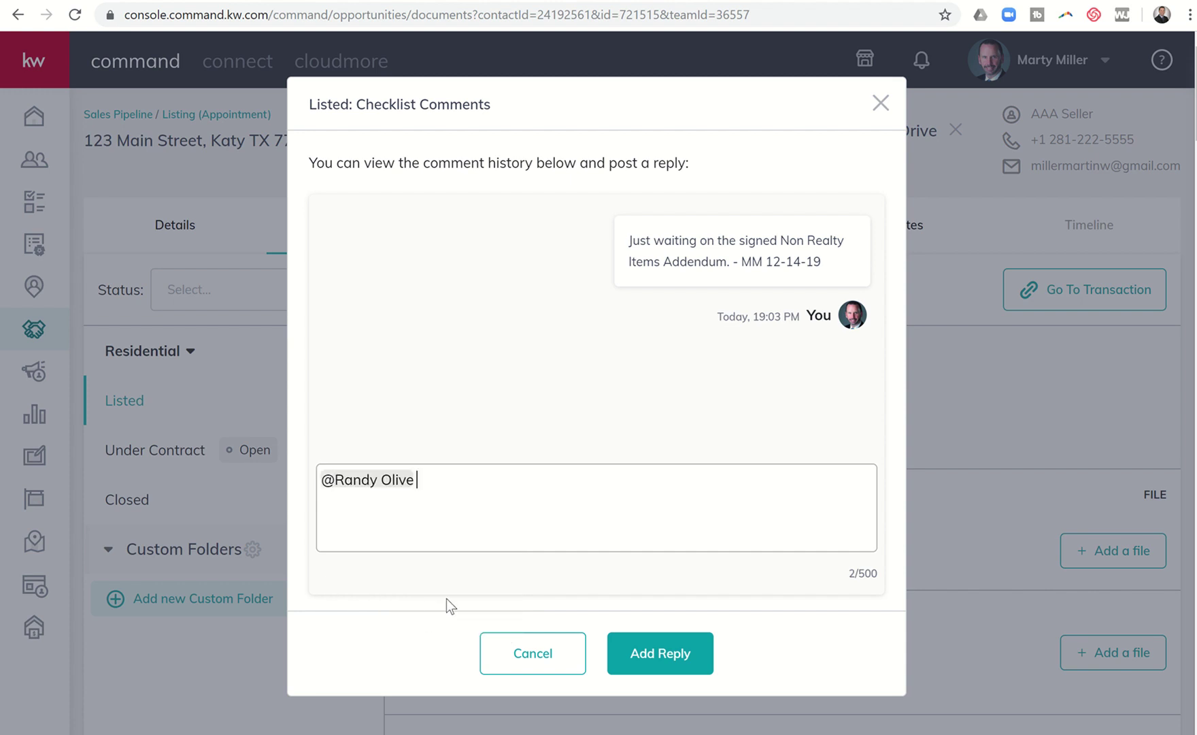
key(BackSpace)
text(, this is the transaction I was )
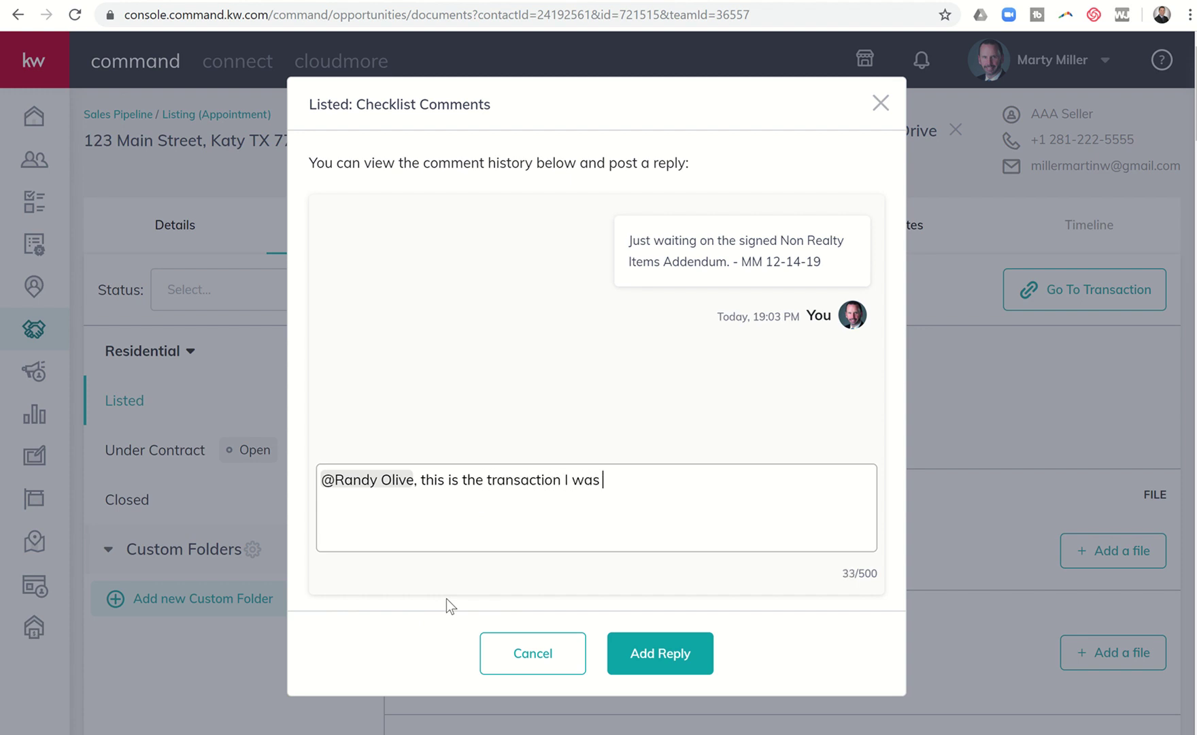
text(telling you about earlier)
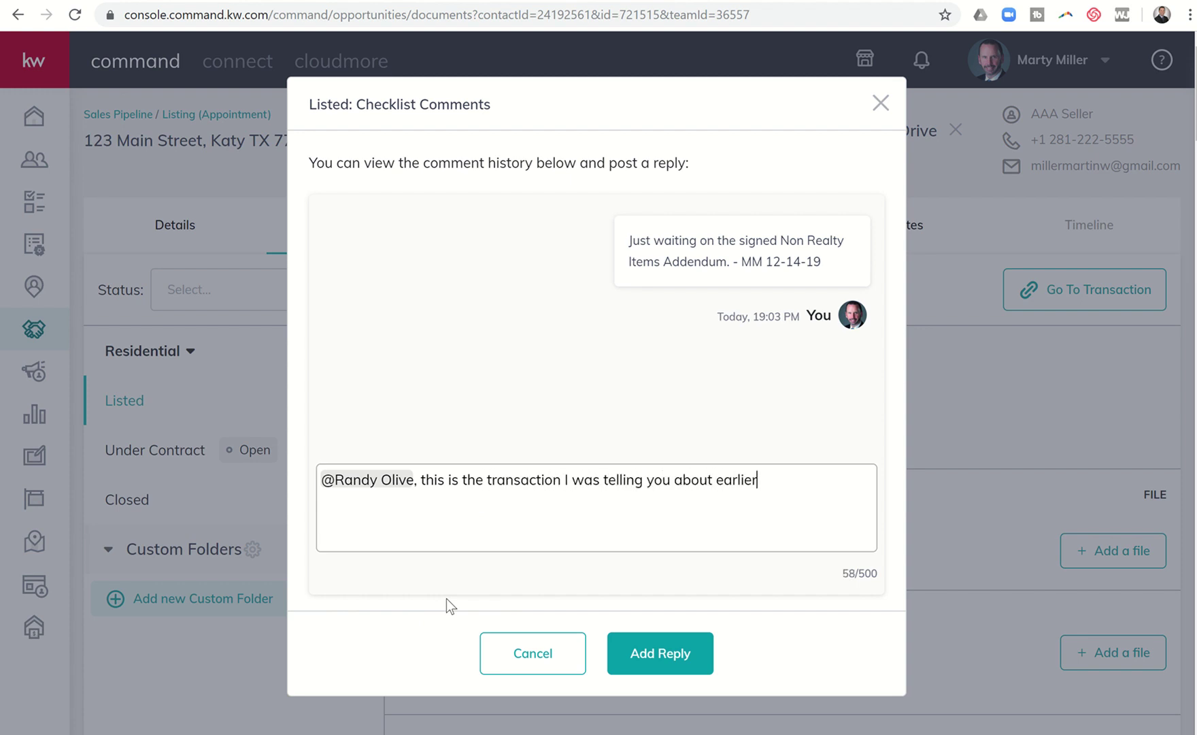
text( if you want to take a )
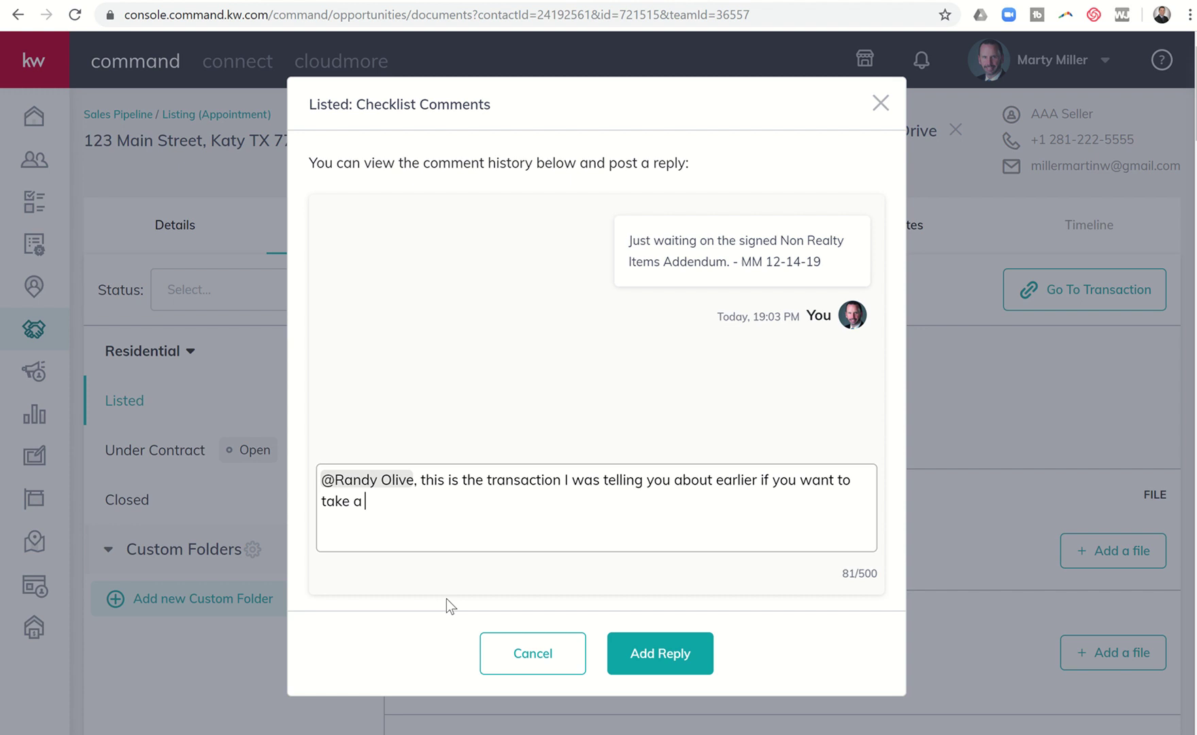
text(look at my documents.)
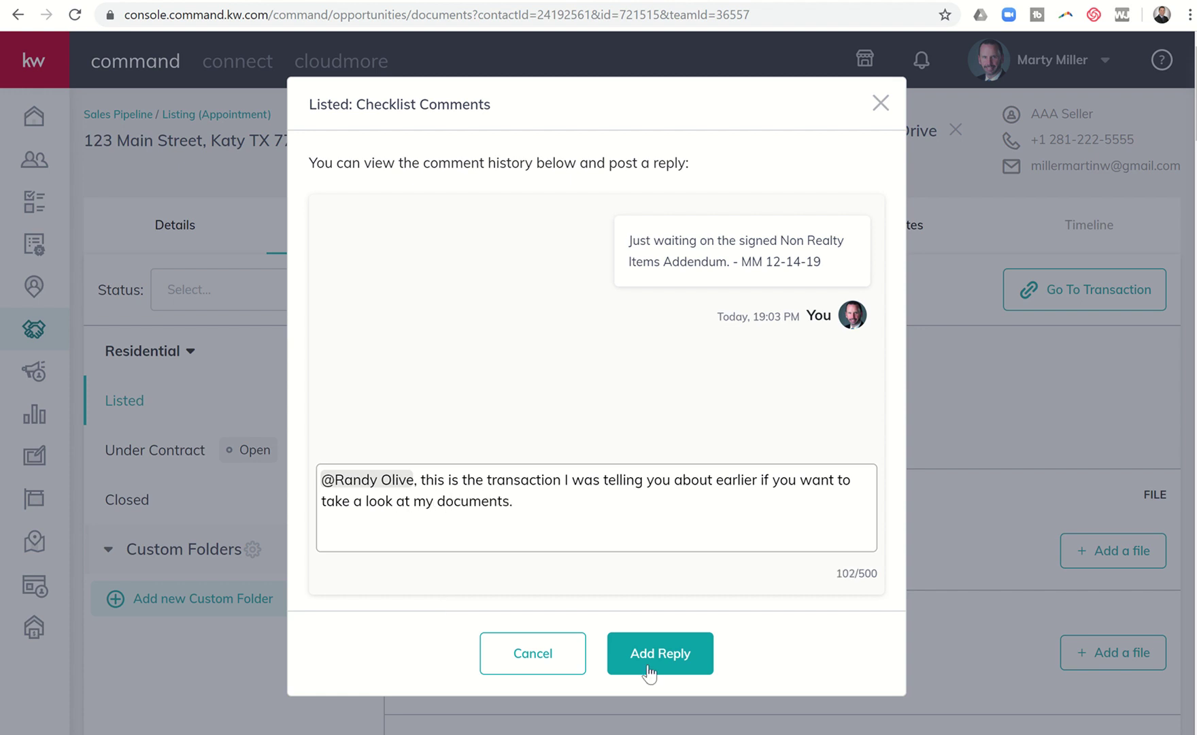
click(648, 668)
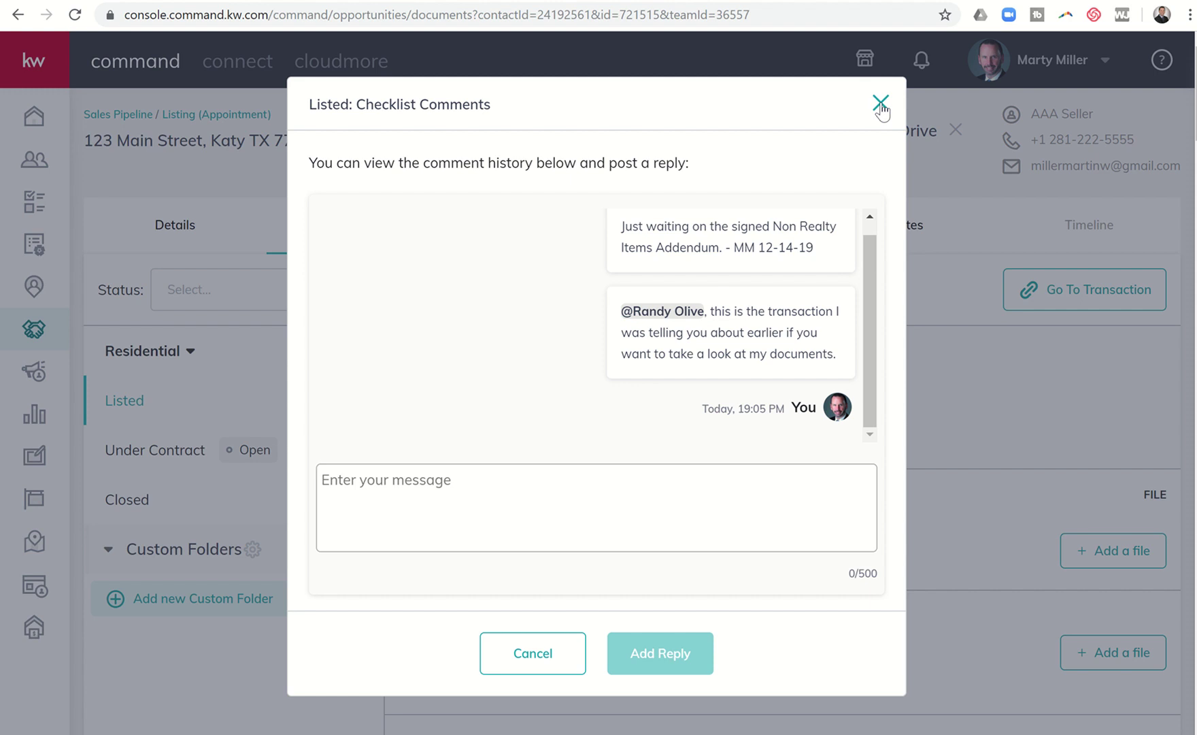
click(881, 103)
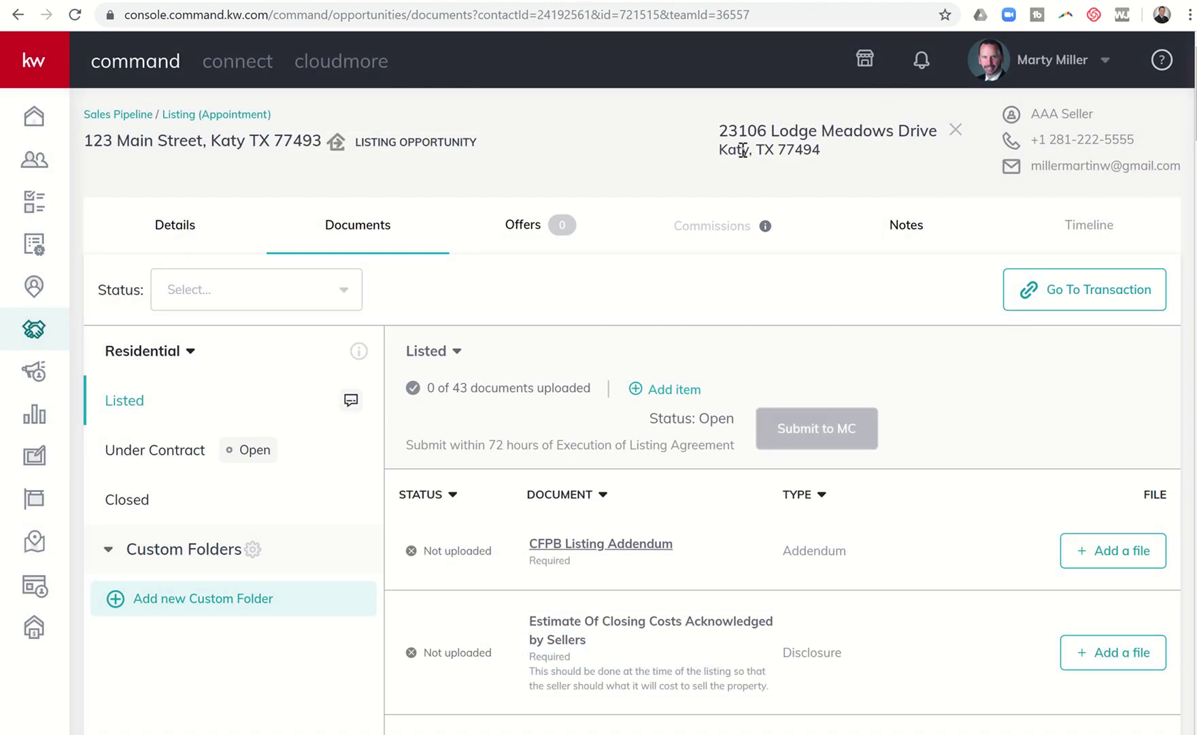
- Log out and sign back in using the other saved account from Chrome autofill
click(1103, 61)
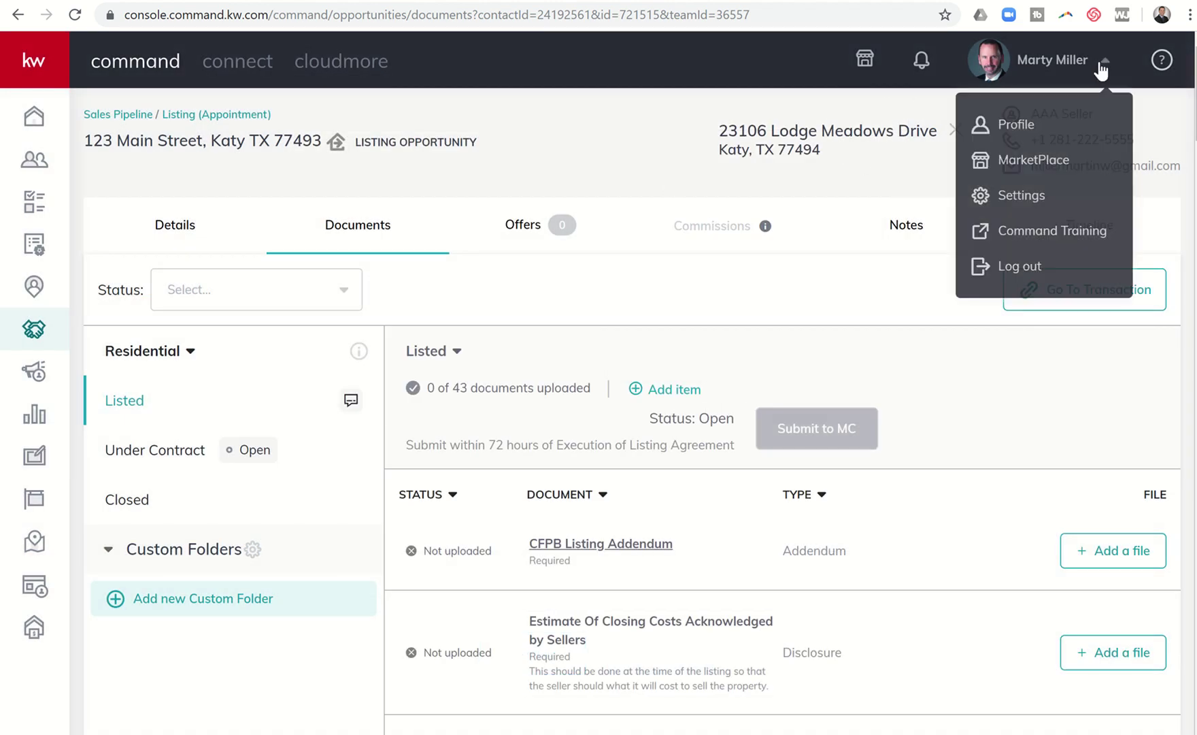
click(1021, 263)
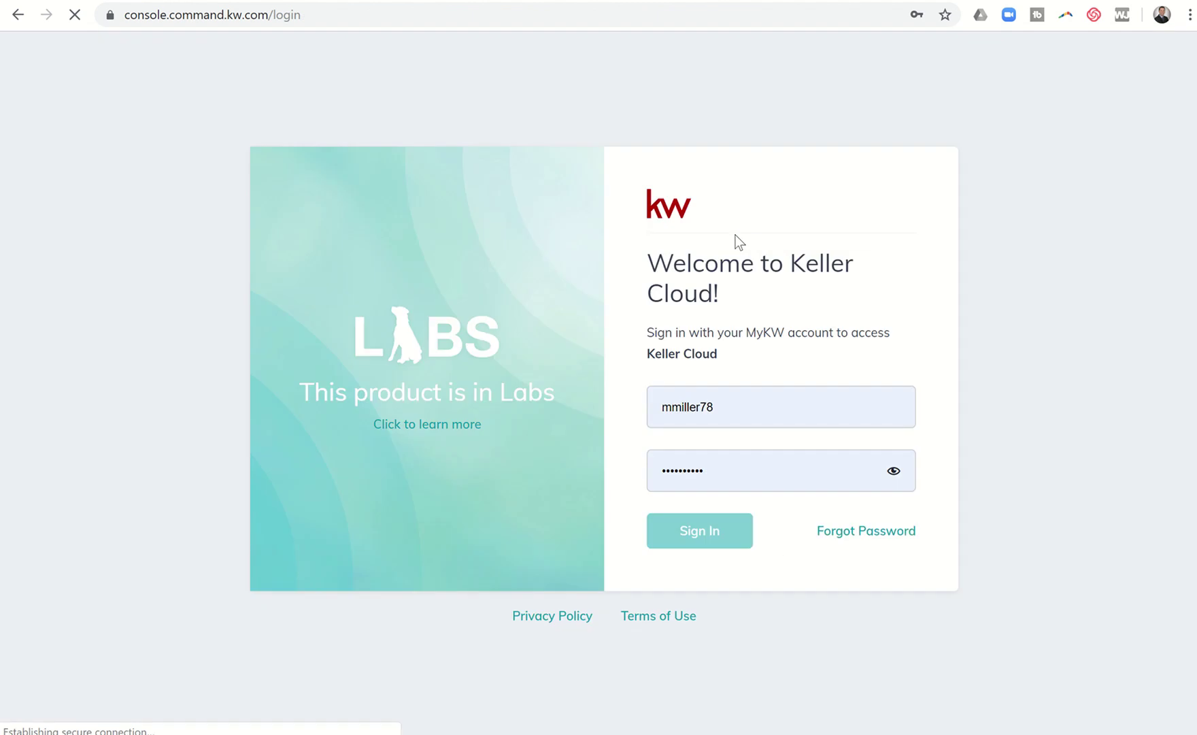
click(735, 415)
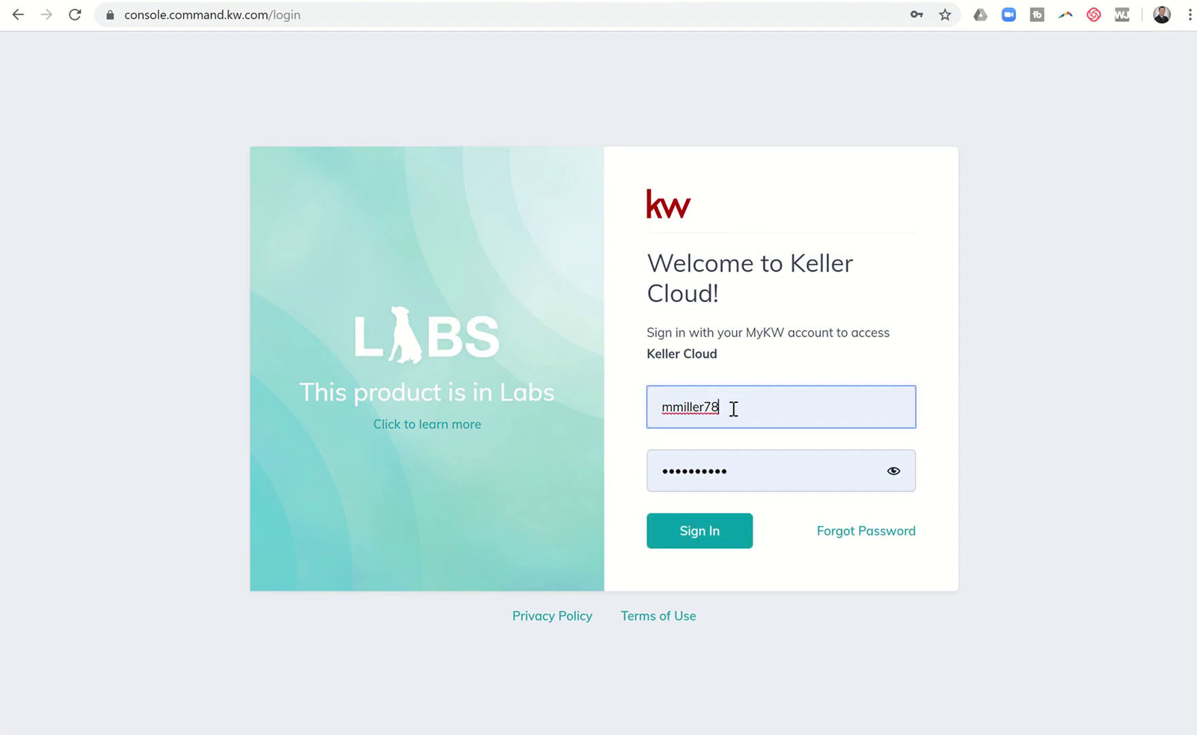
key(ctrl+a)
text(n)
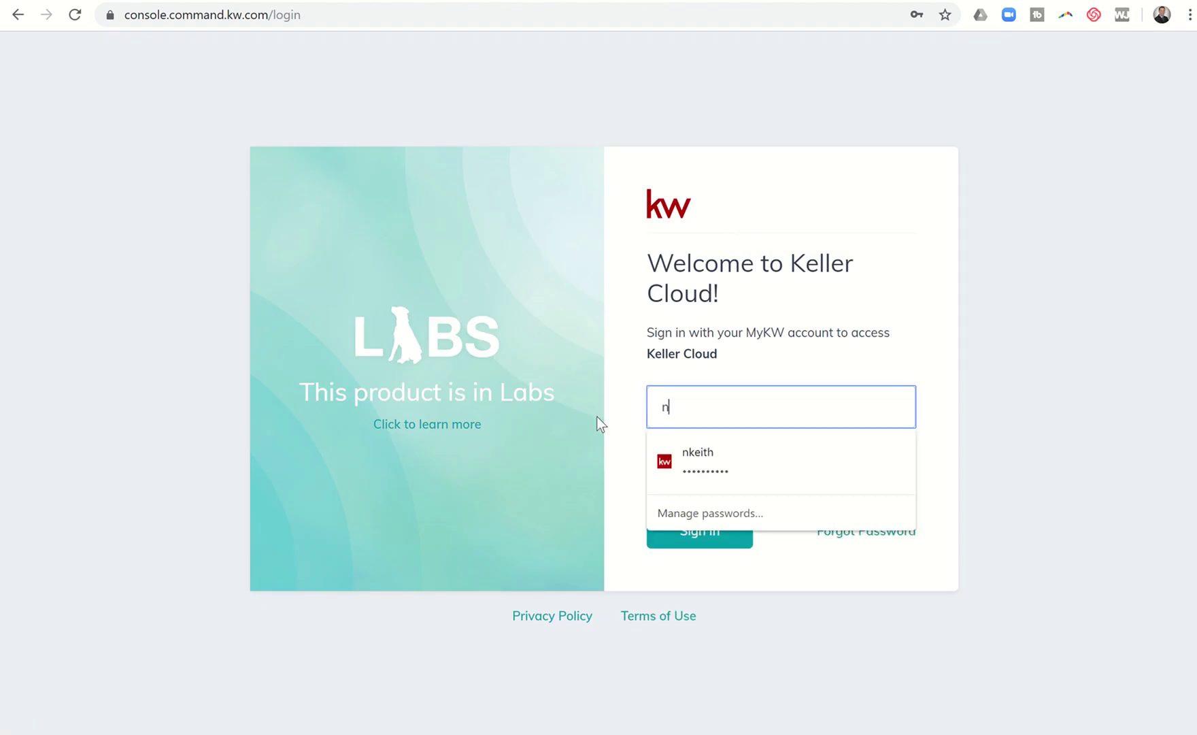
click(683, 455)
click(690, 536)
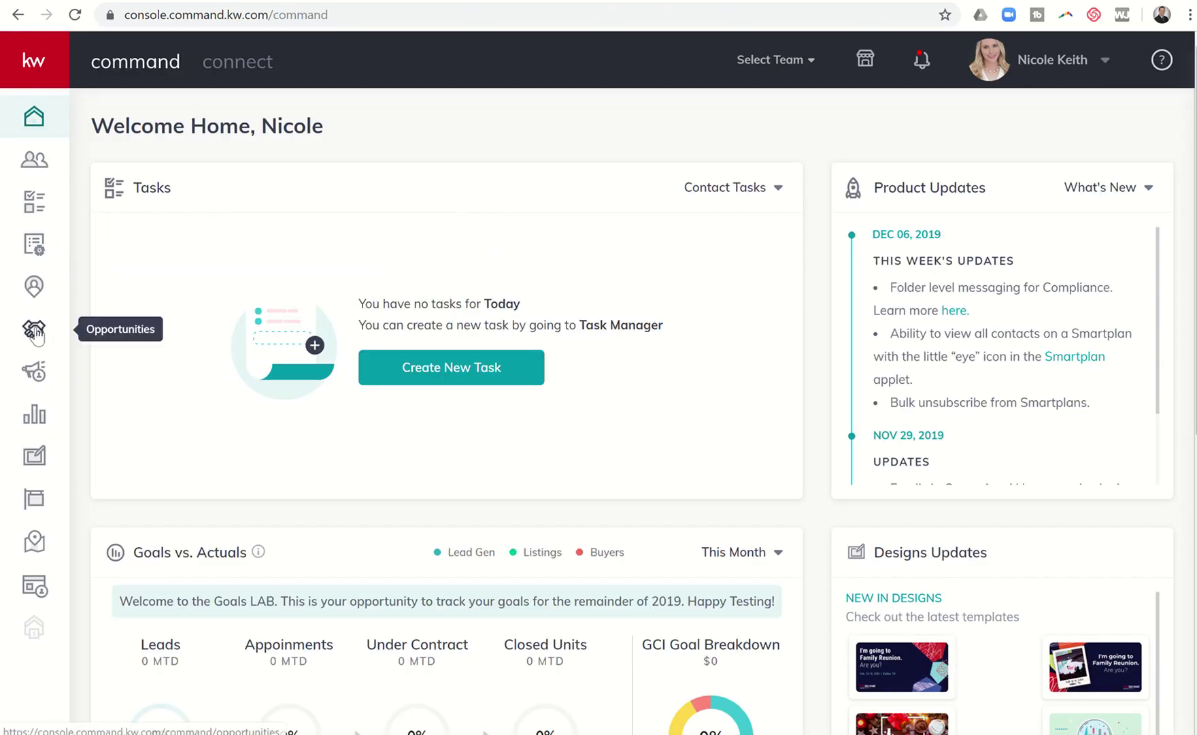
- Create a new Seller - Listing opportunity for the seller contact
click(35, 330)
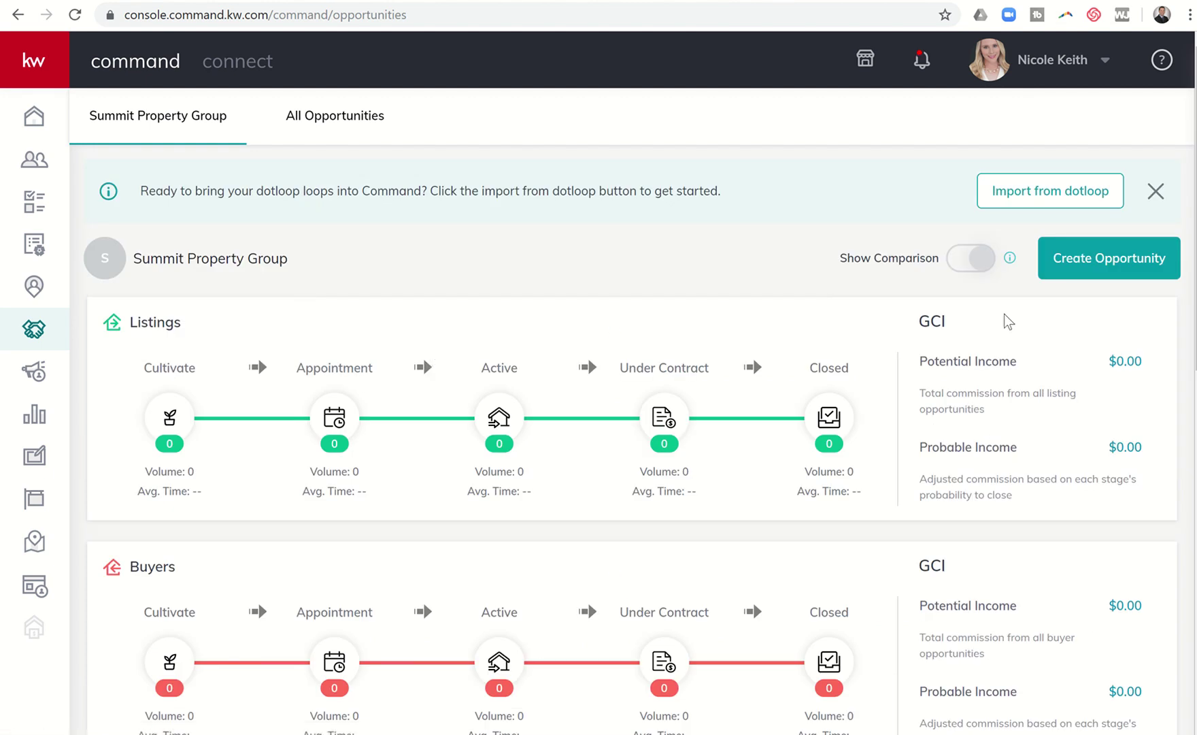
click(1143, 271)
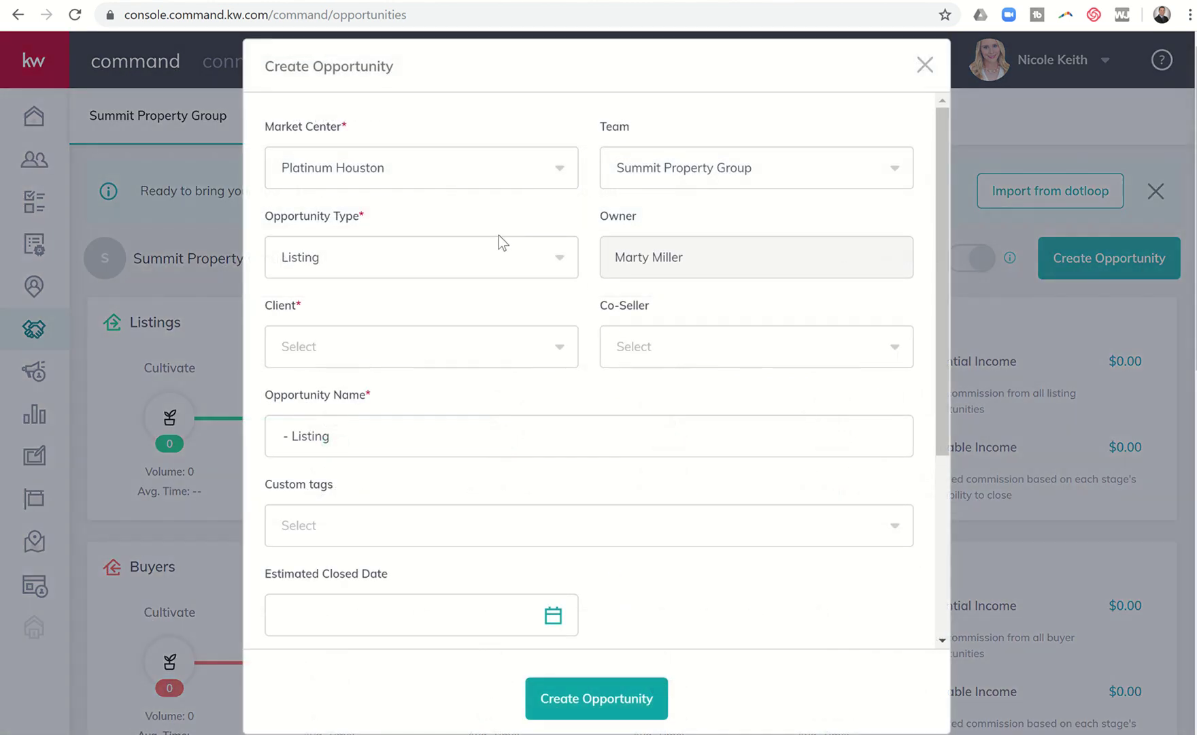
click(492, 340)
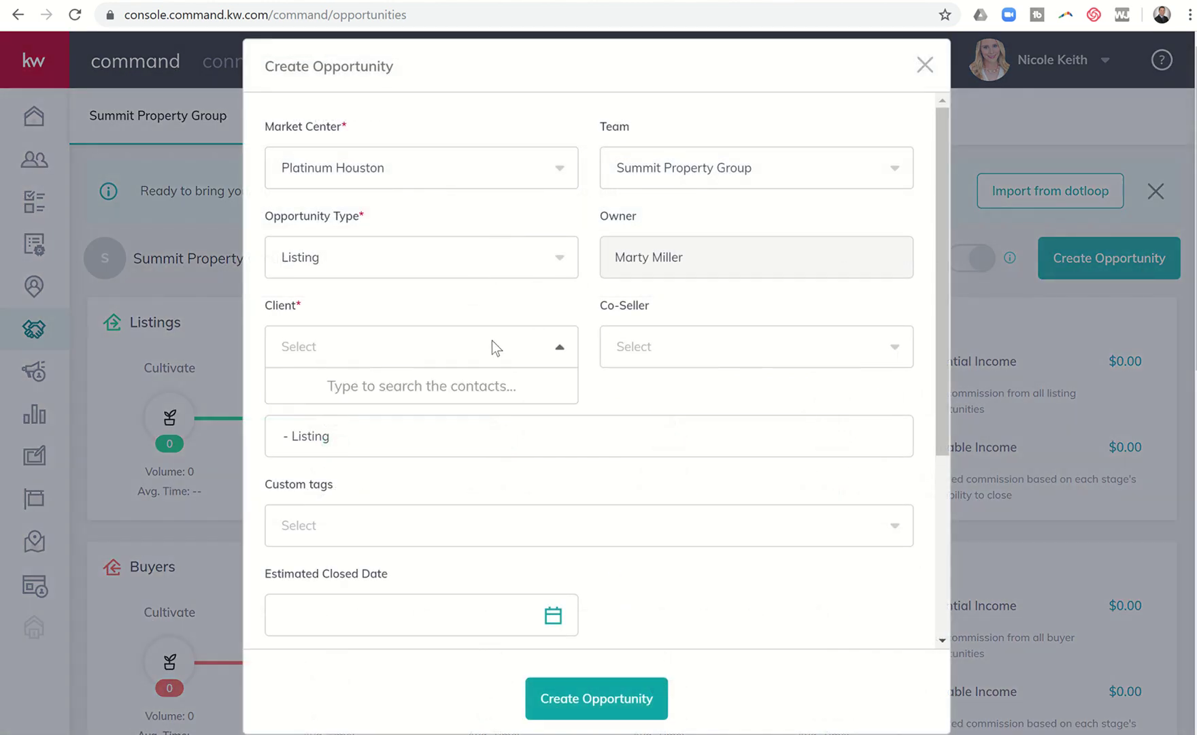
text(aa)
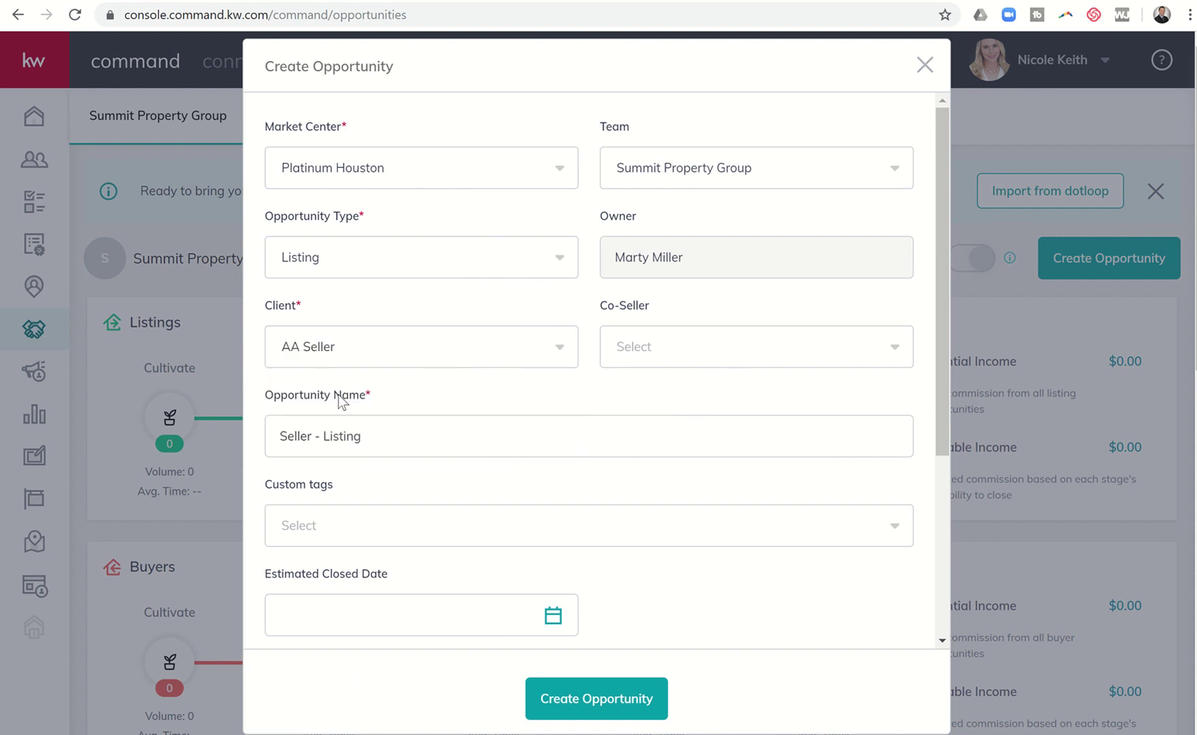
drag(376, 433, 190, 434)
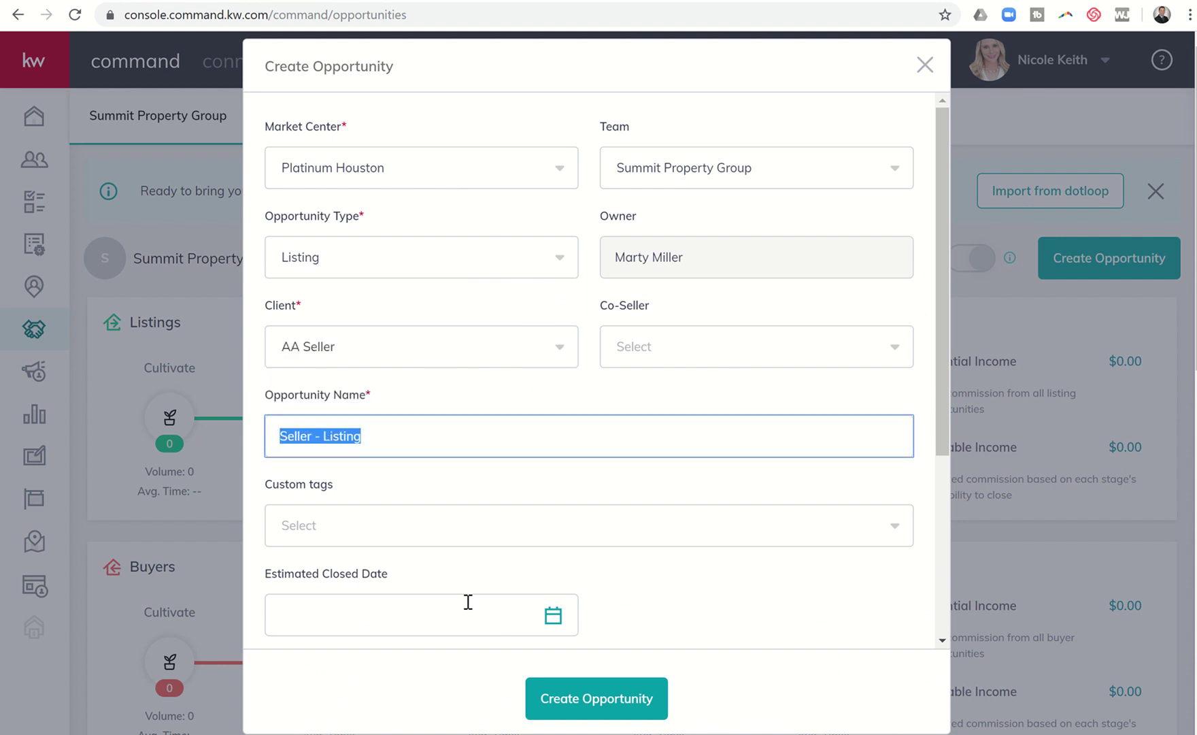
scroll(553, 640, down, 4)
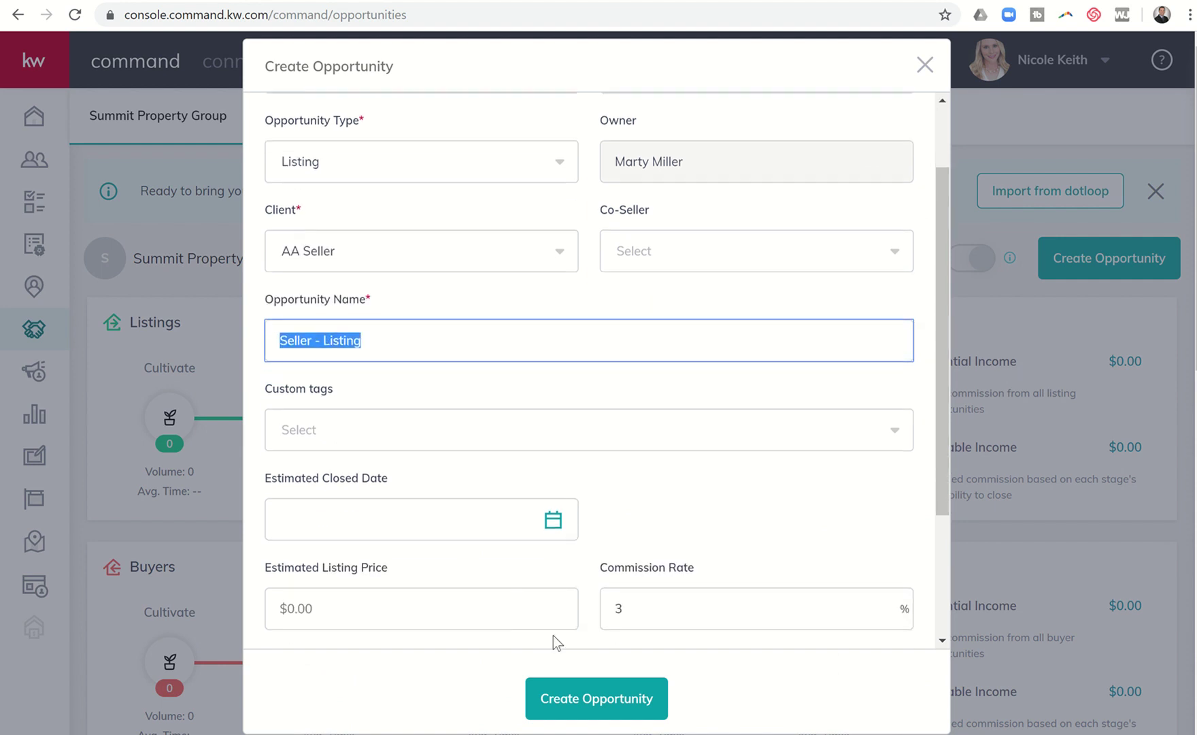
click(565, 707)
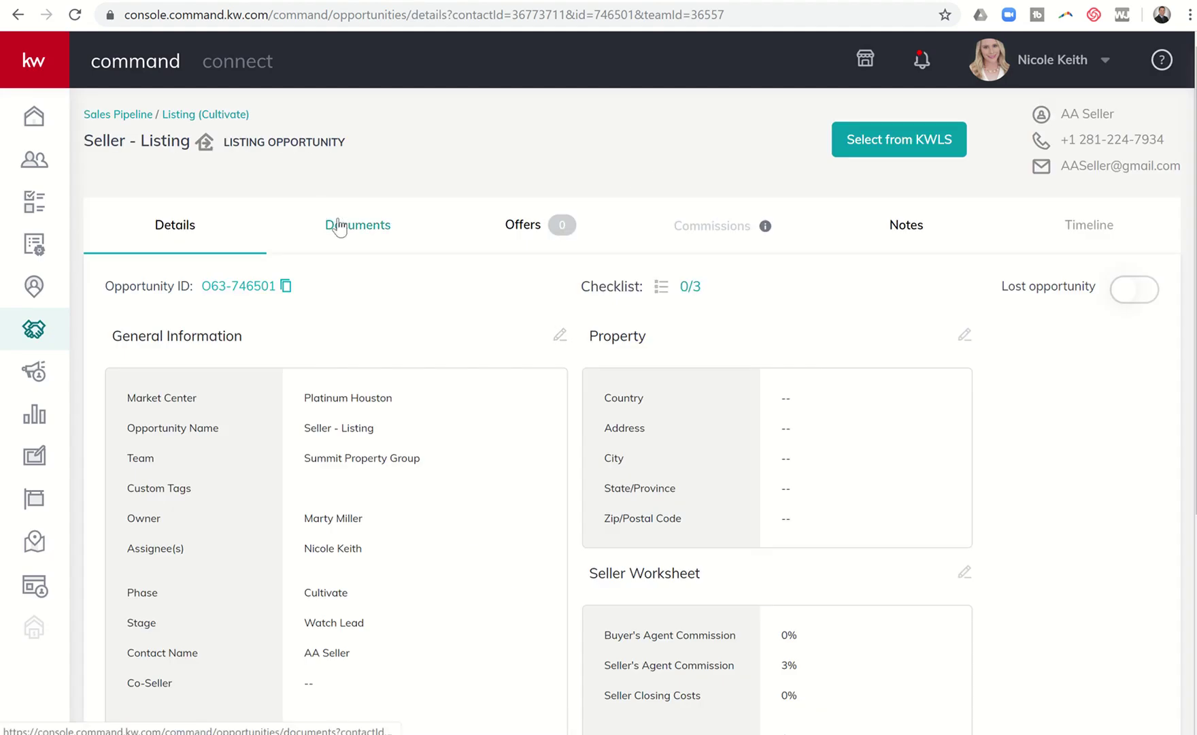
- Apply the Residential checklist type to the new opportunity's documents
click(333, 225)
click(228, 354)
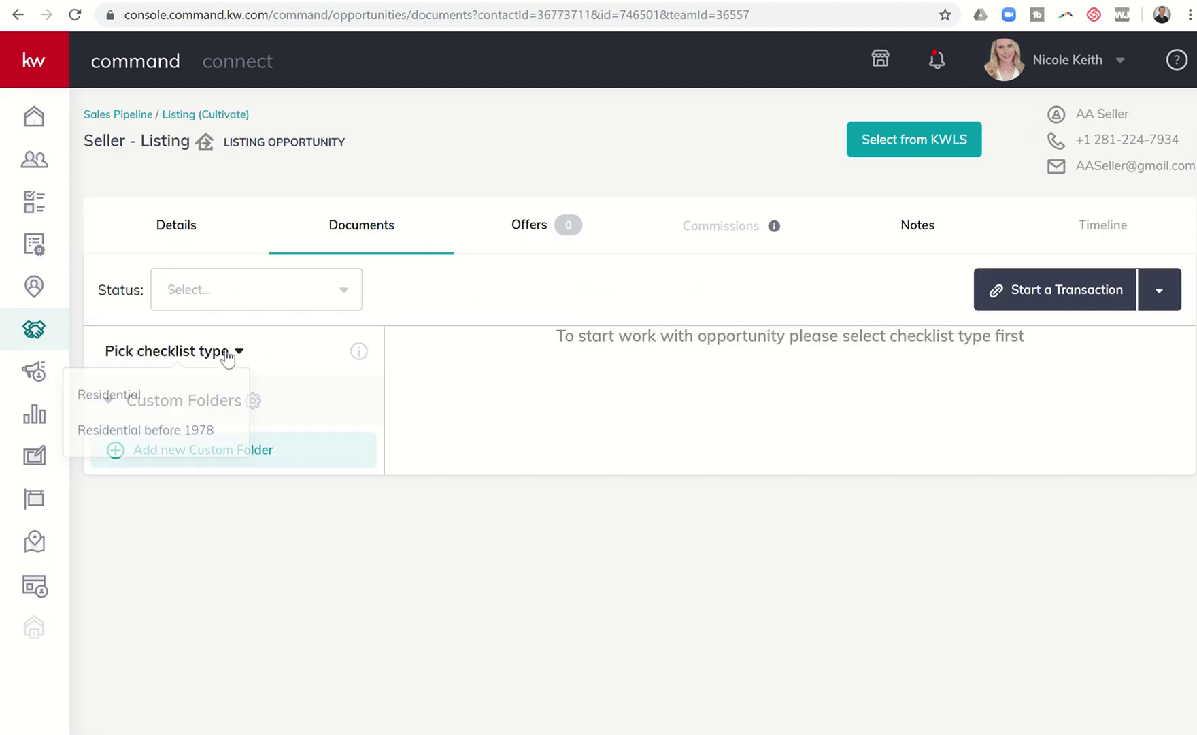
click(181, 396)
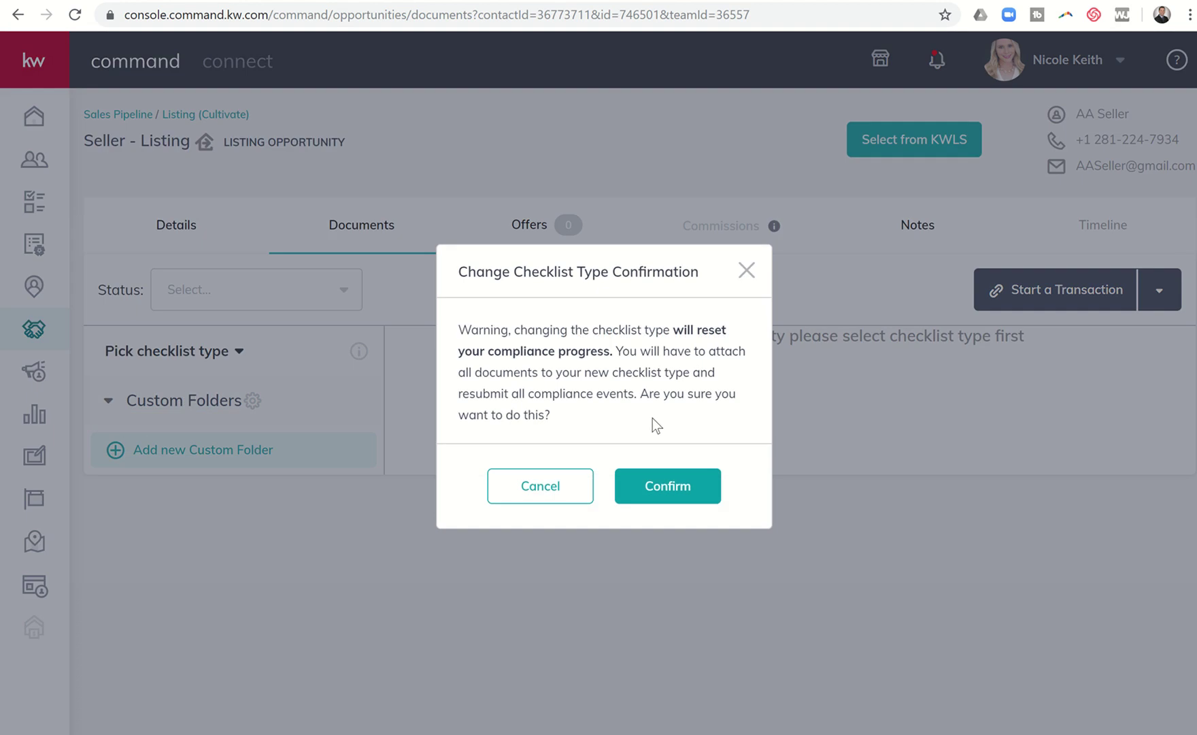
click(643, 488)
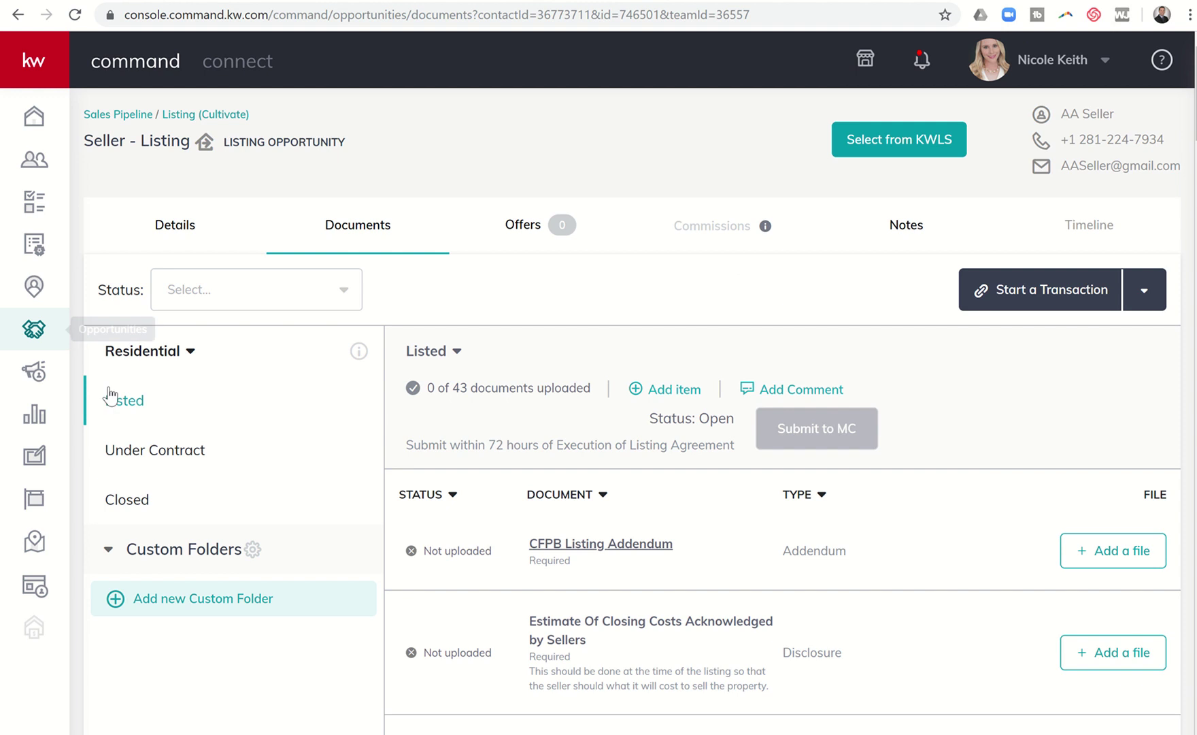
click(779, 392)
click(461, 484)
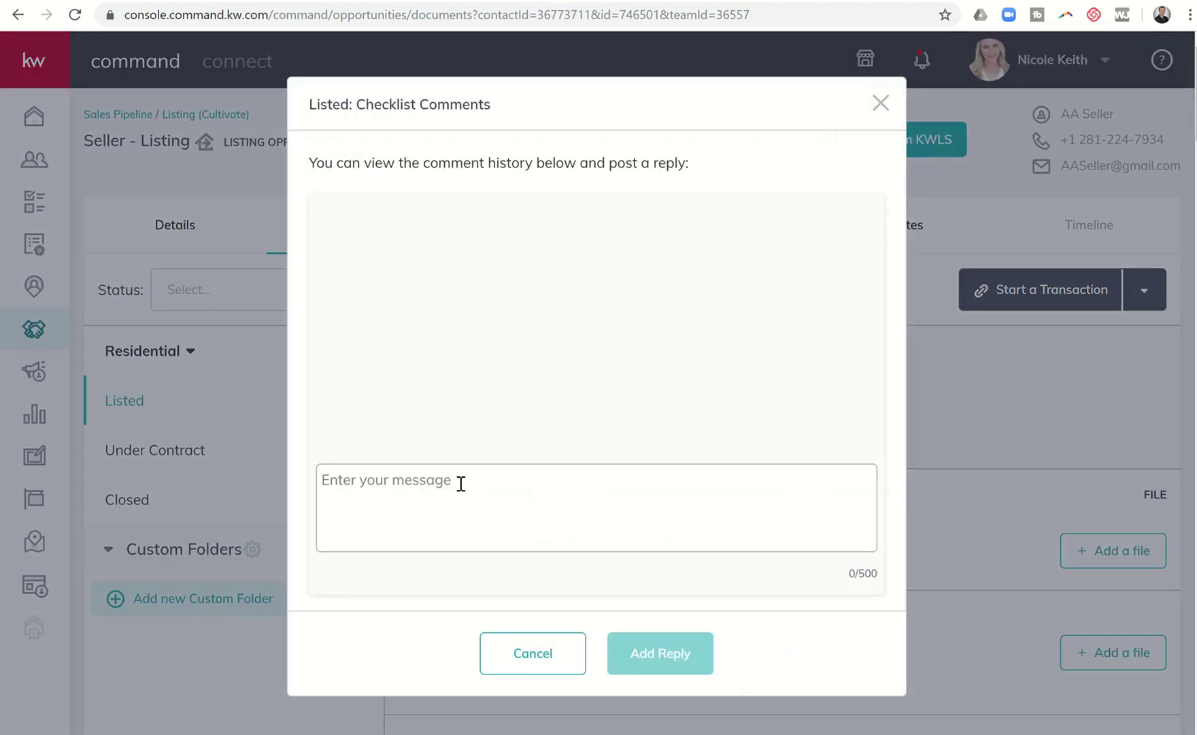
text(@M)
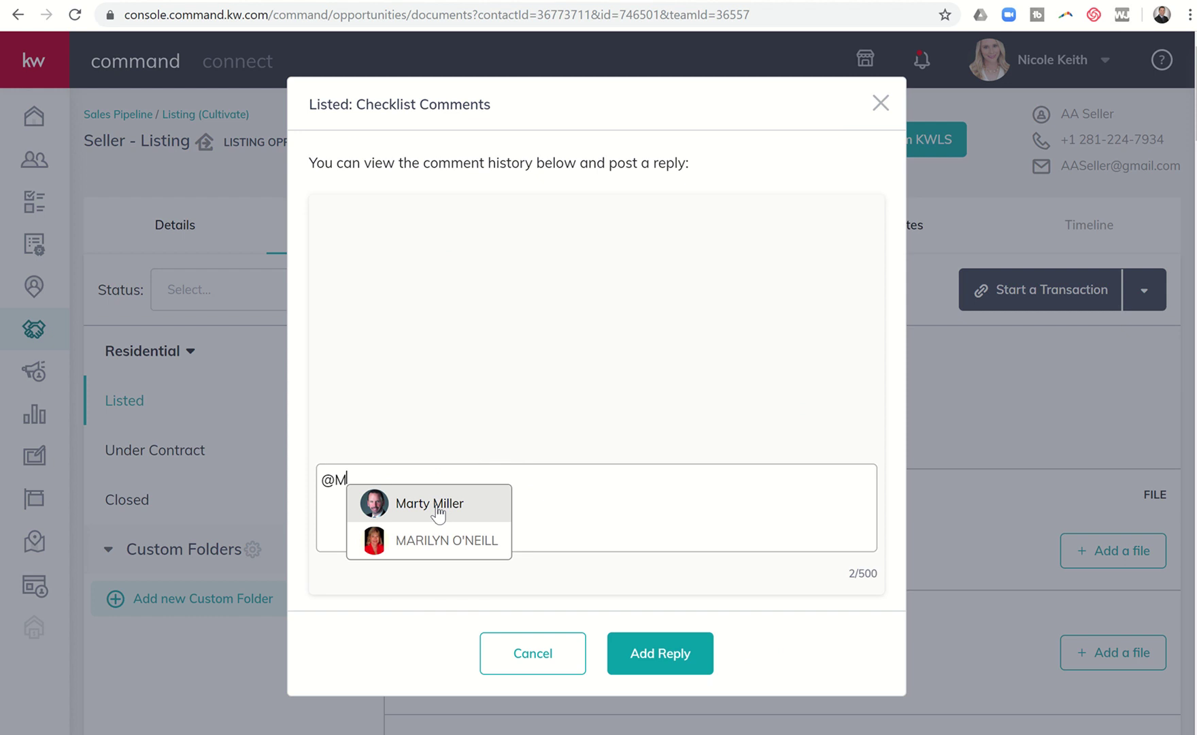
click(438, 515)
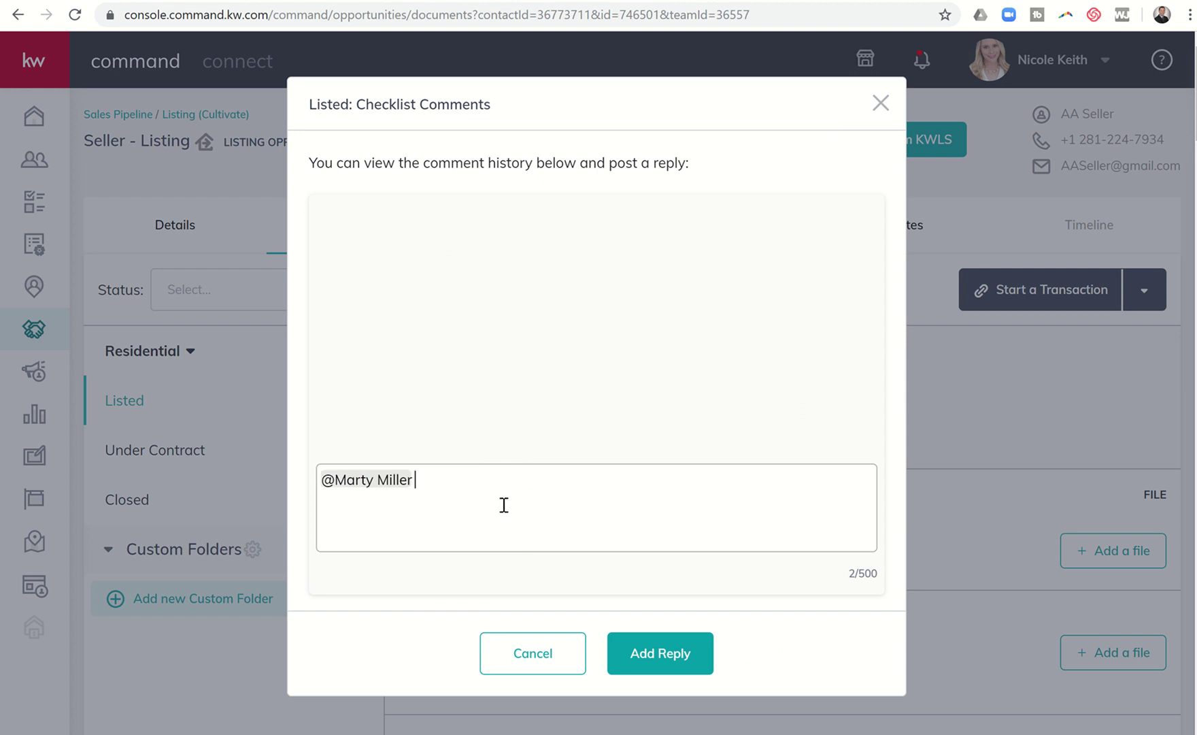
- Post 'This is a test message to show how notifications show up.' and reopen the comments
text(This is a test messa)
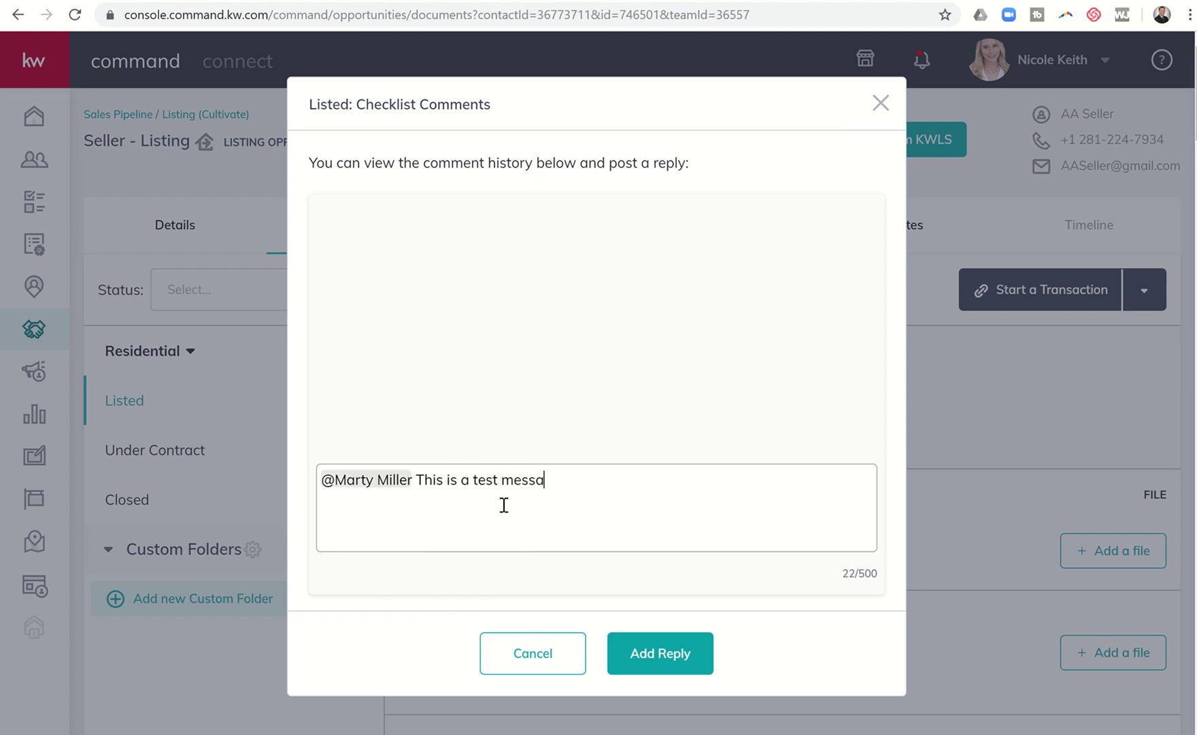
text(ge to show how  noti)
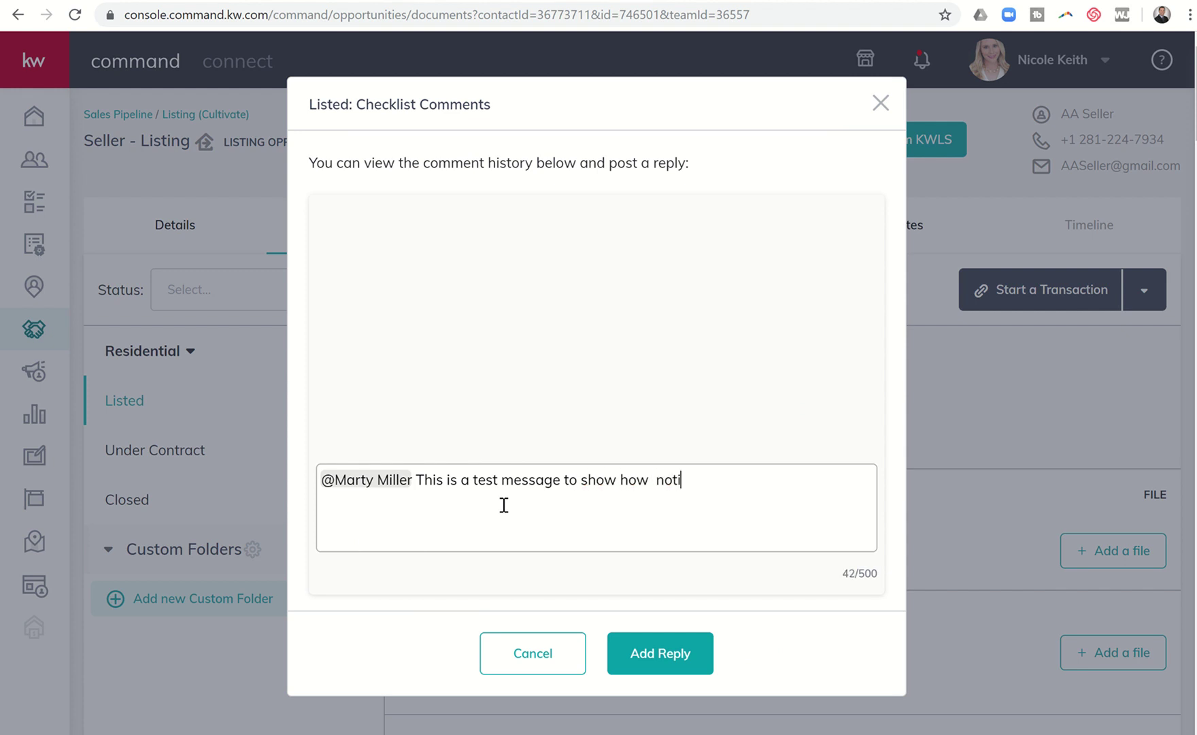
text(fications show up.)
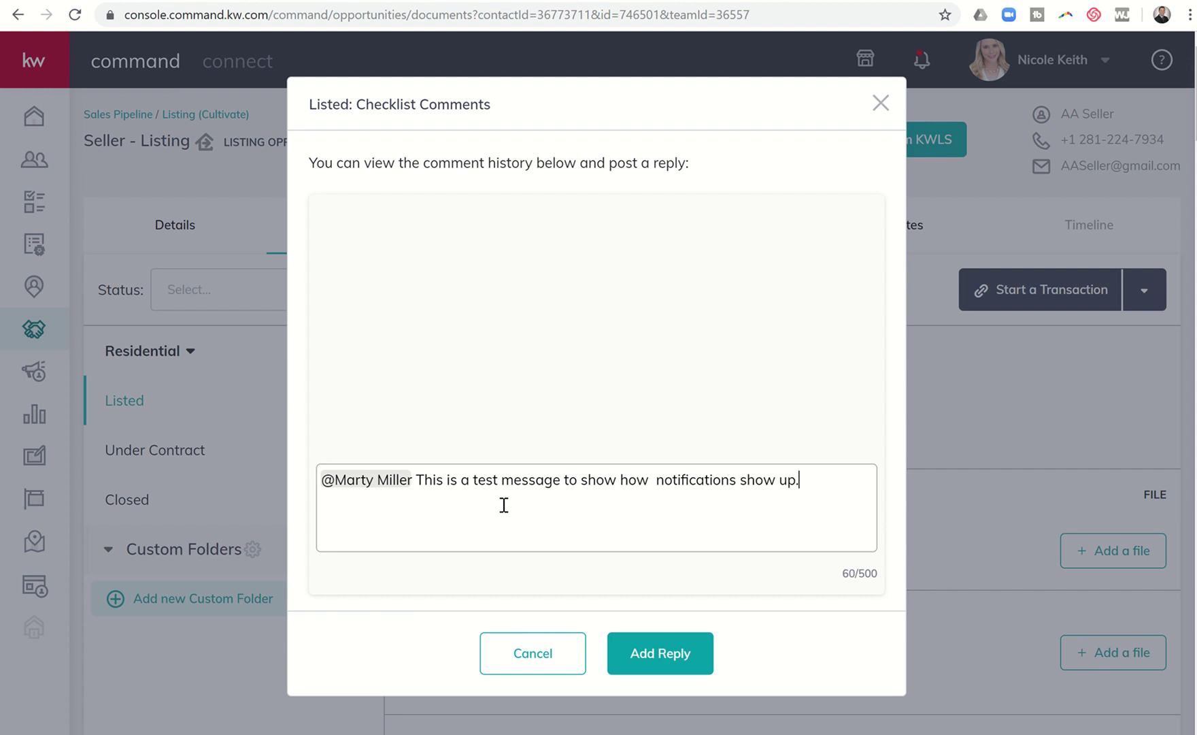
click(656, 479)
key(BackSpace)
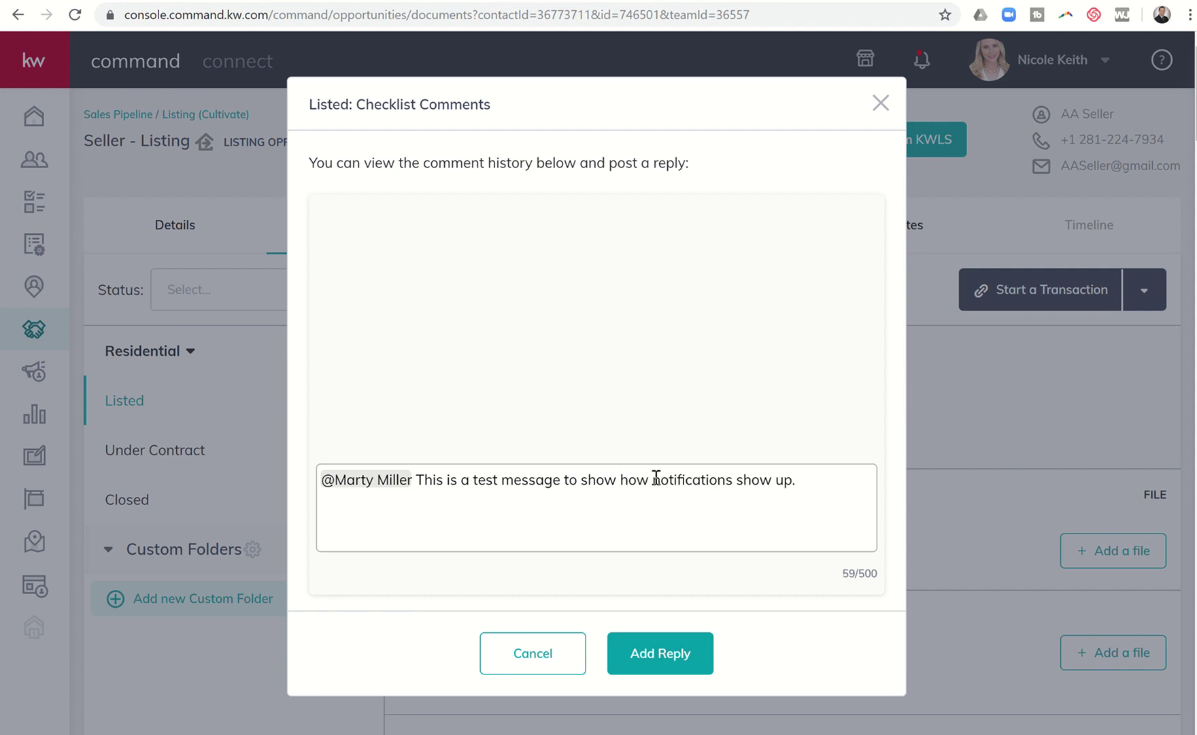
click(639, 651)
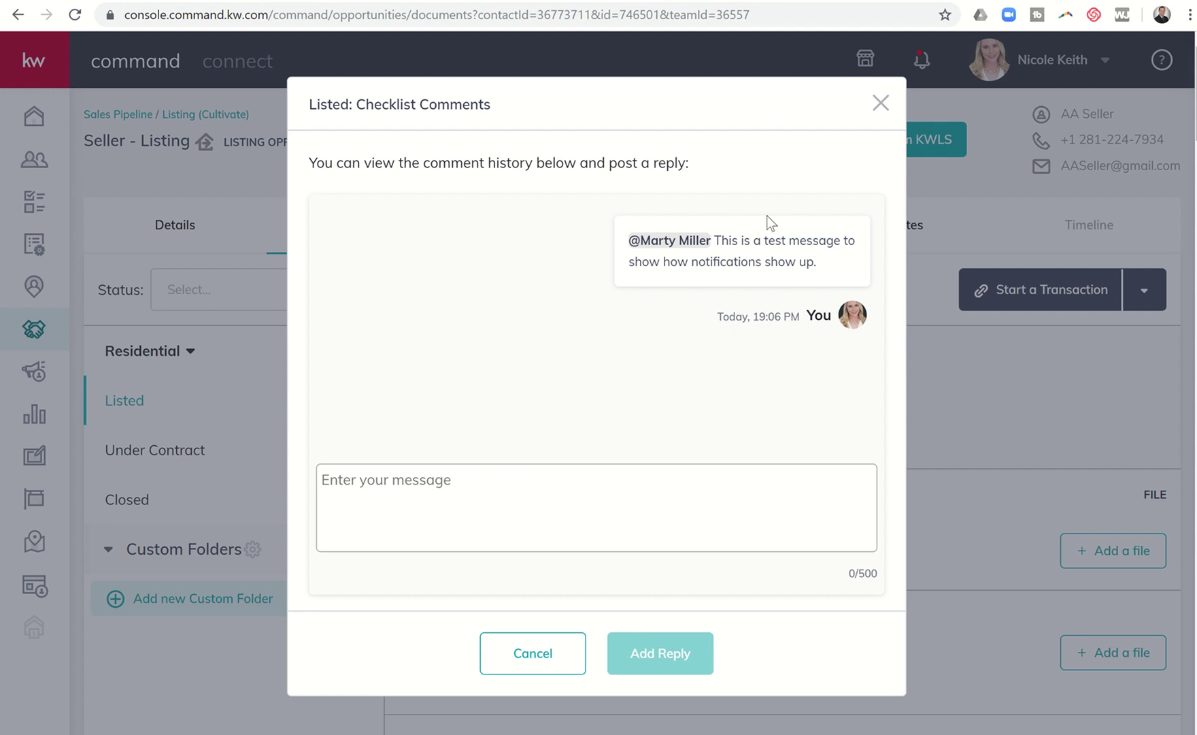
click(881, 104)
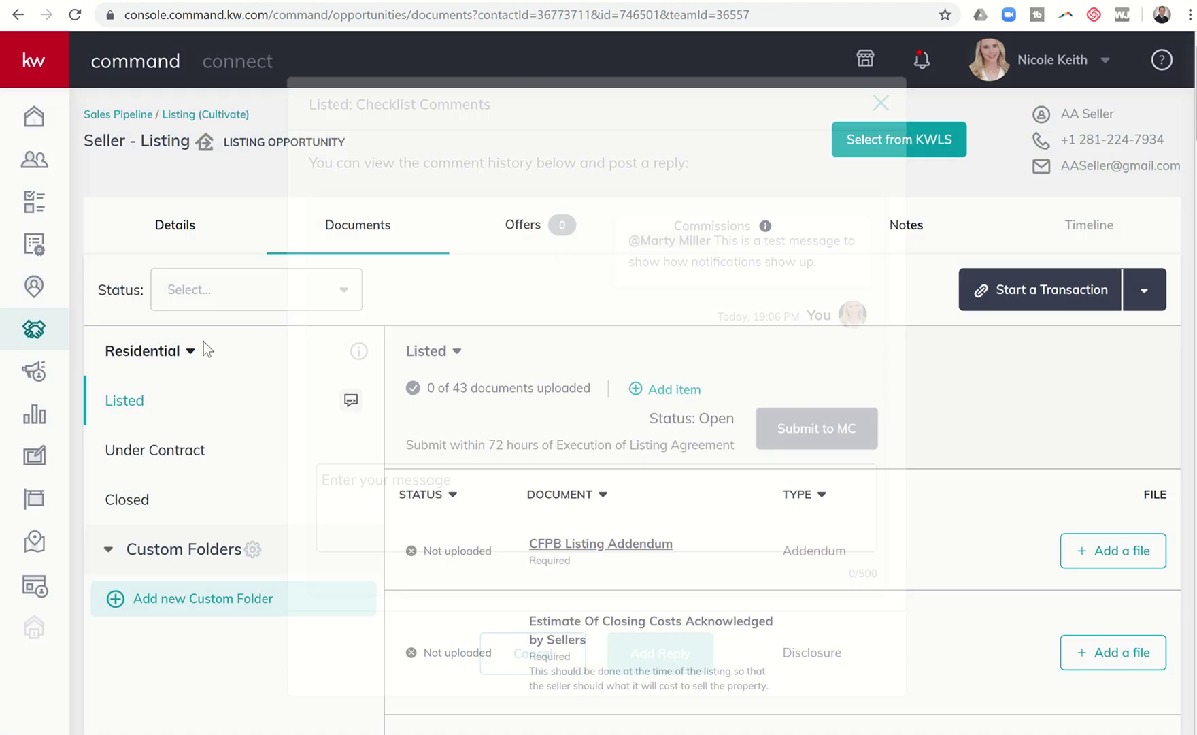
click(351, 402)
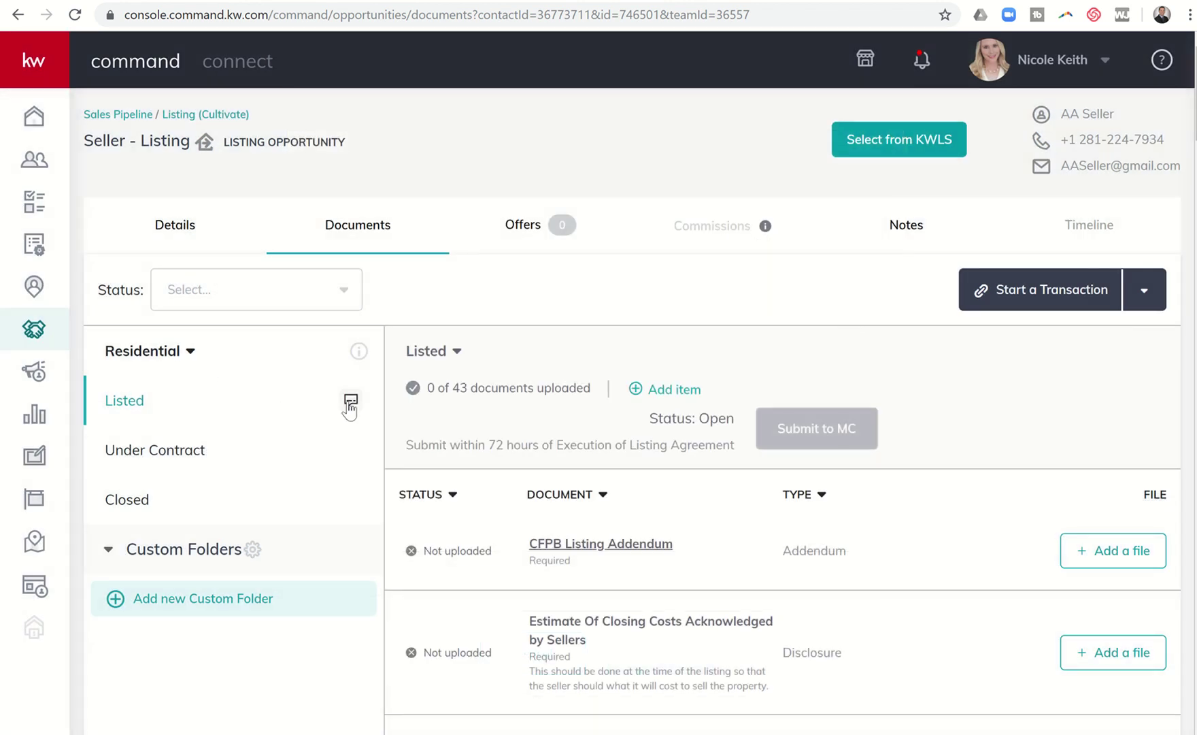
- Switch back to the original account and open Notifications showing the teammate's test message
click(877, 105)
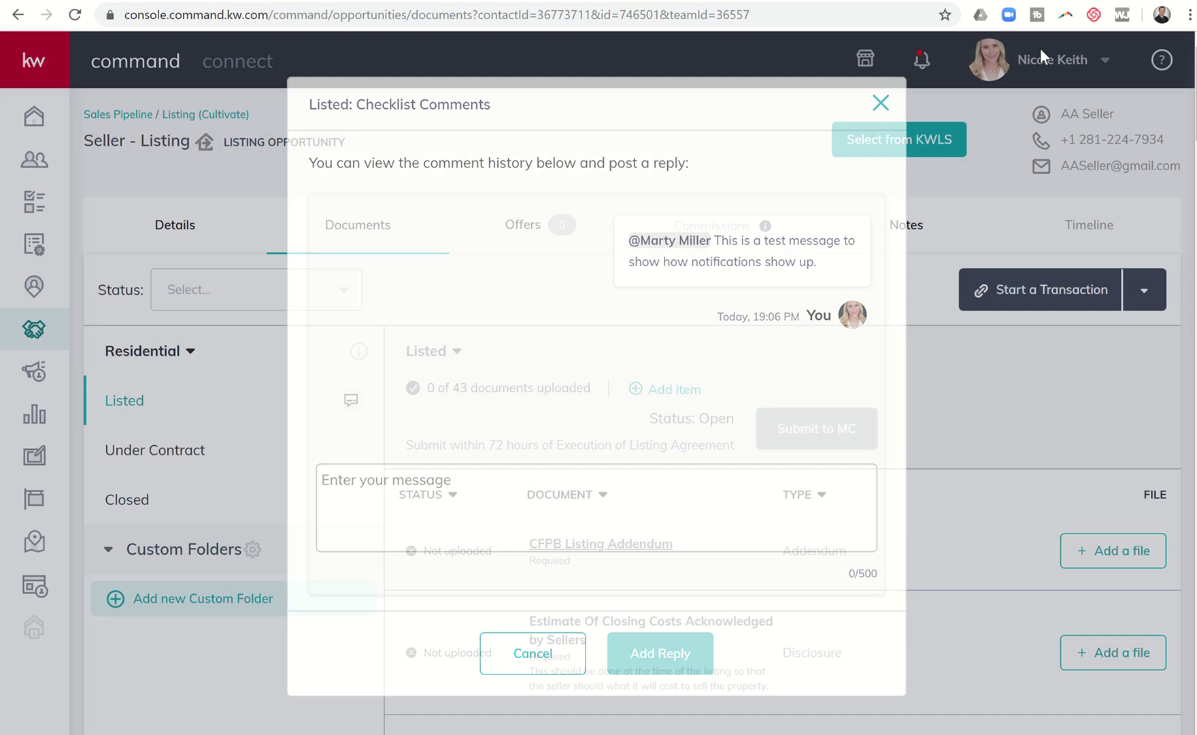
click(1051, 60)
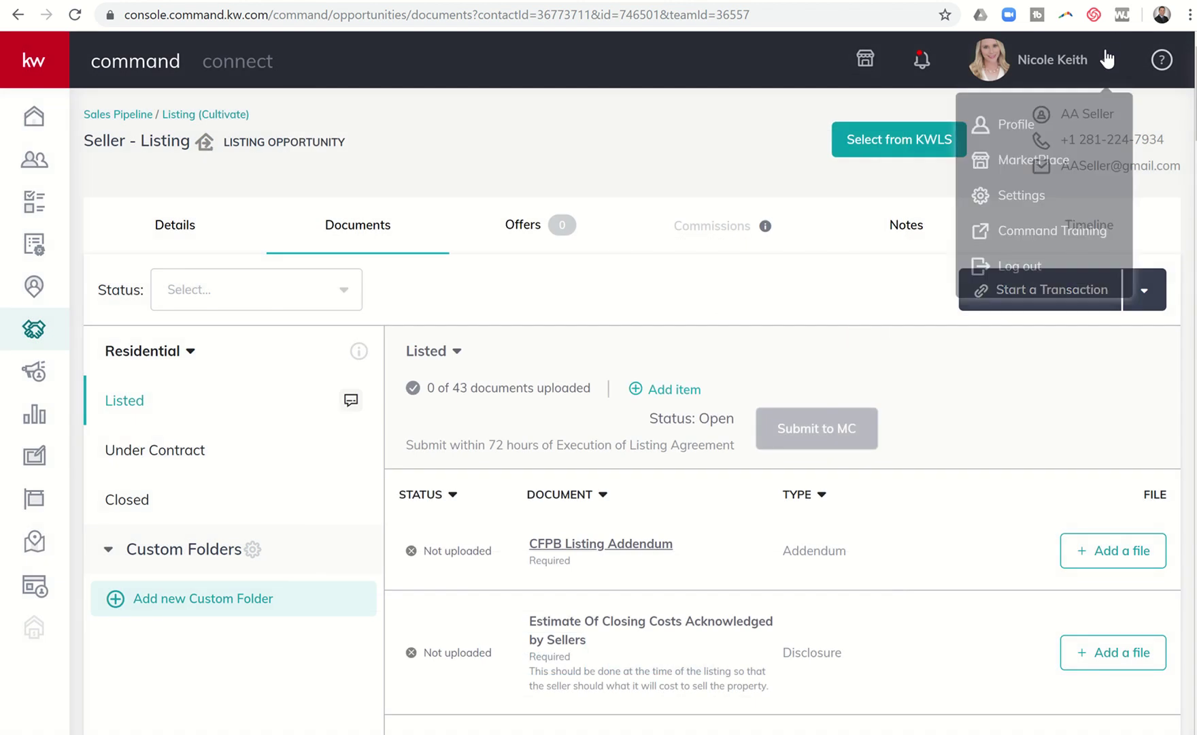
click(1020, 267)
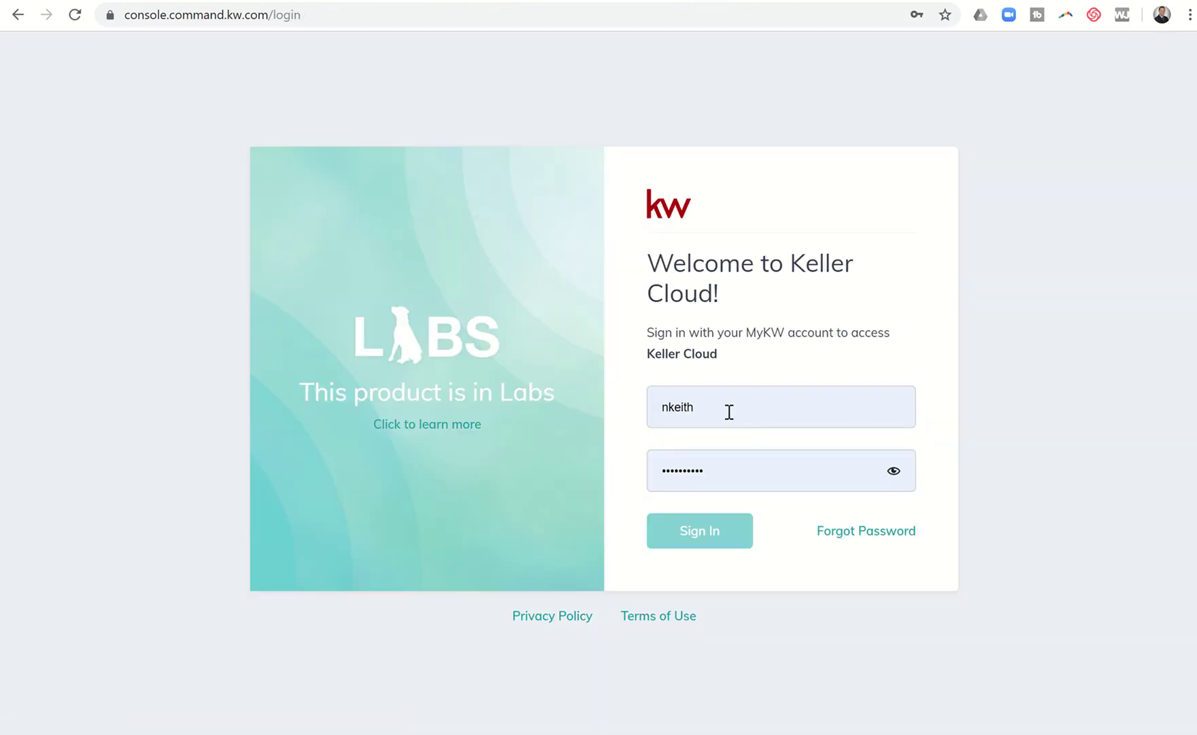
click(727, 412)
click(705, 654)
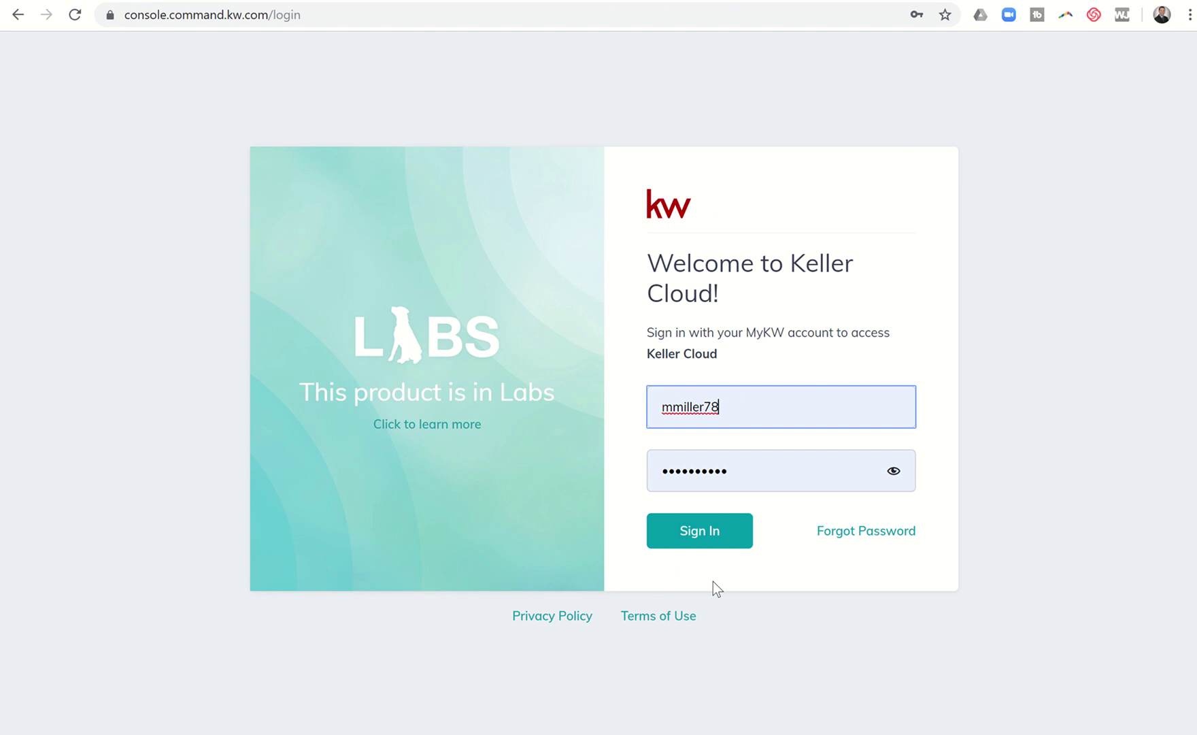
click(716, 540)
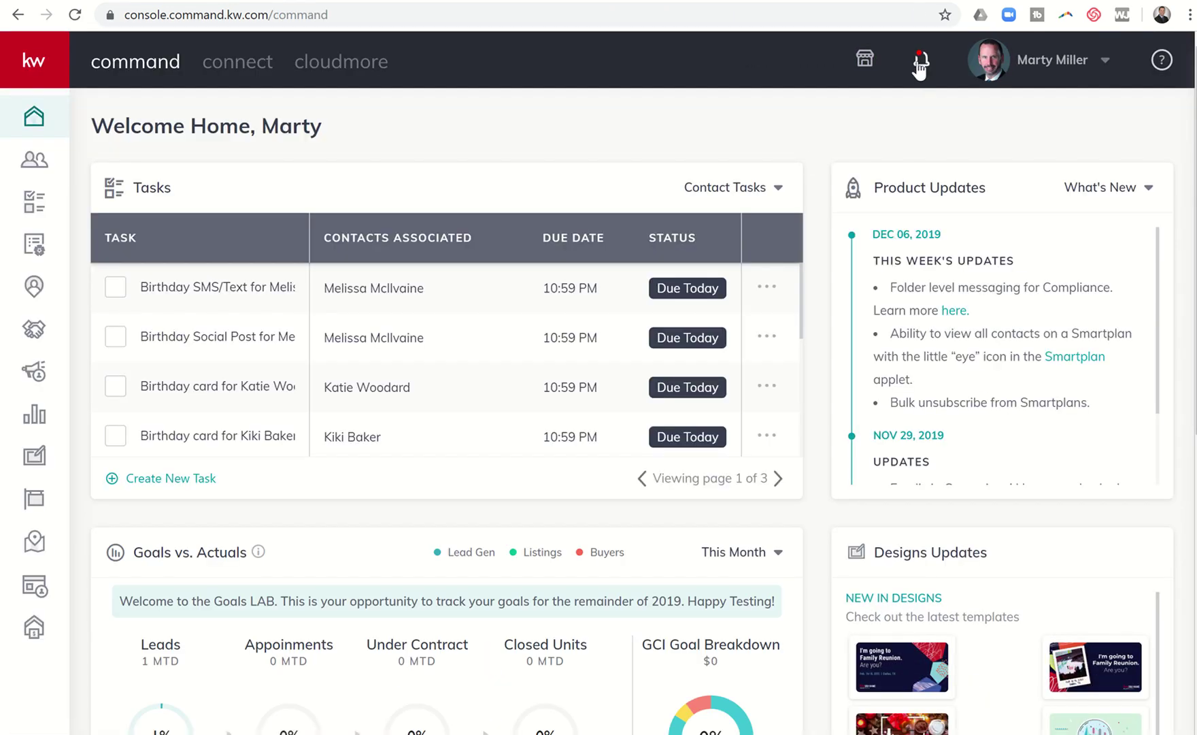
click(922, 63)
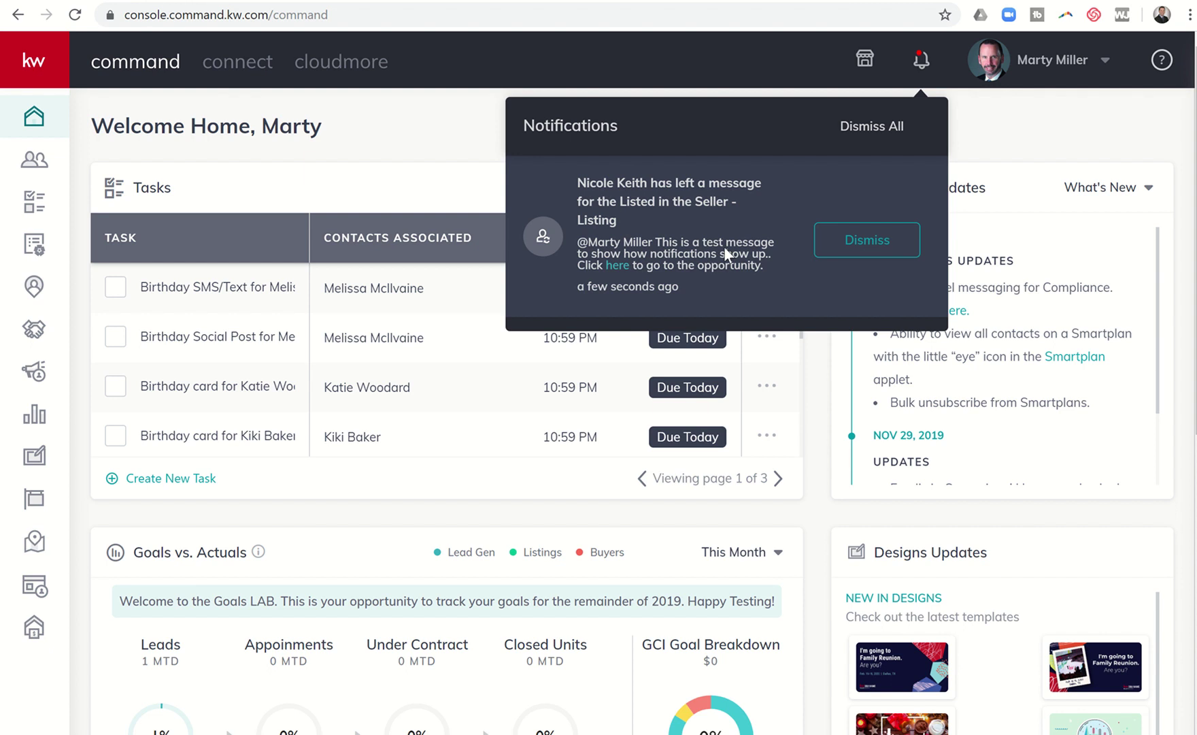
- Follow the notification link to the Seller - Listing Documents tab and scroll its Residential checklist
click(618, 266)
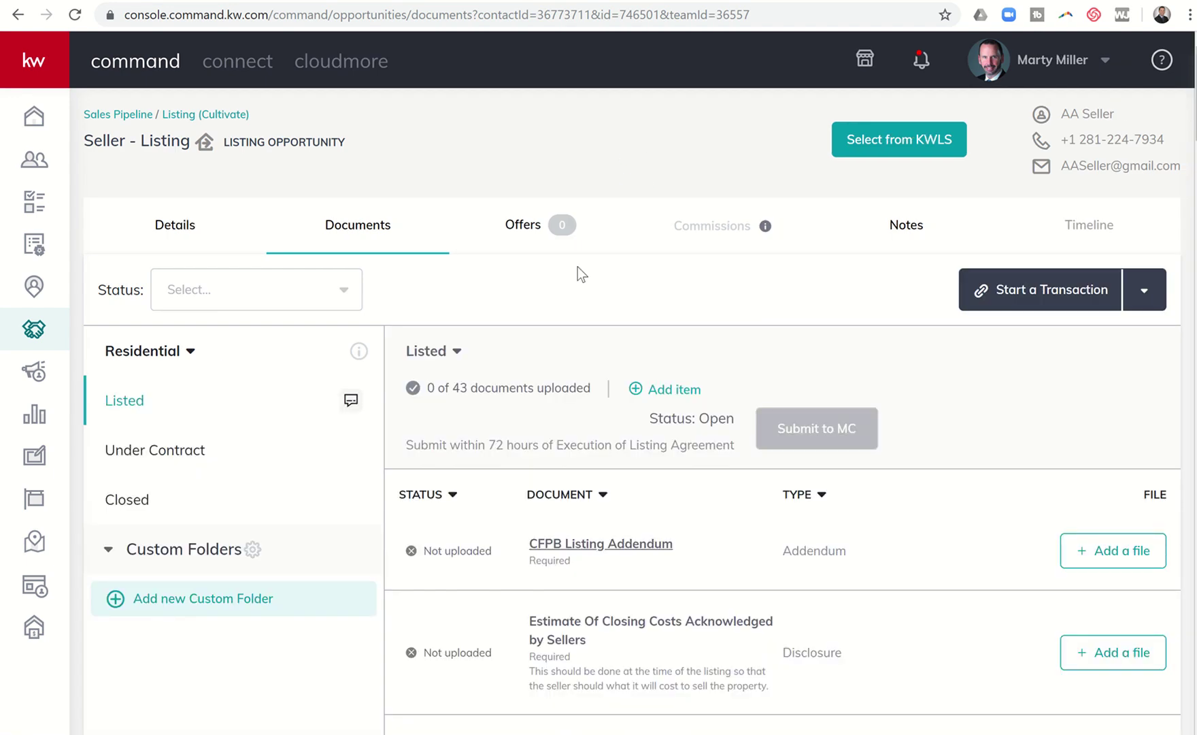
scroll(567, 470, down, 7)
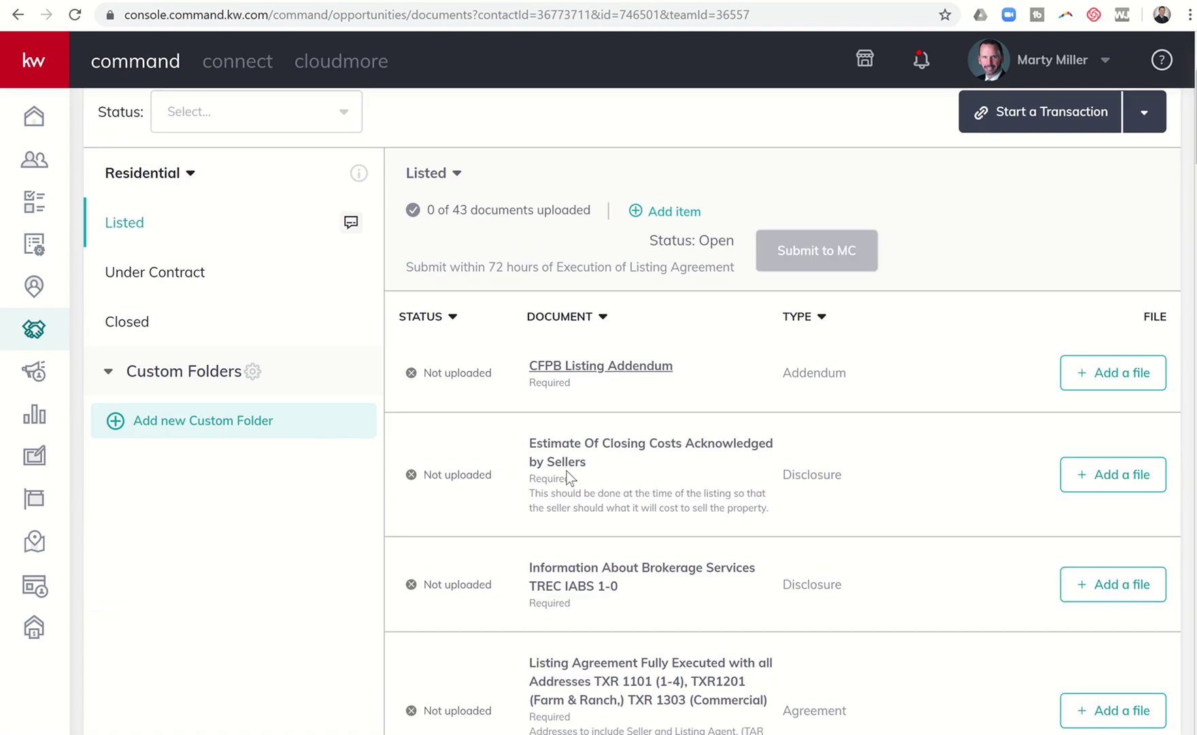
scroll(568, 470, down, 8)
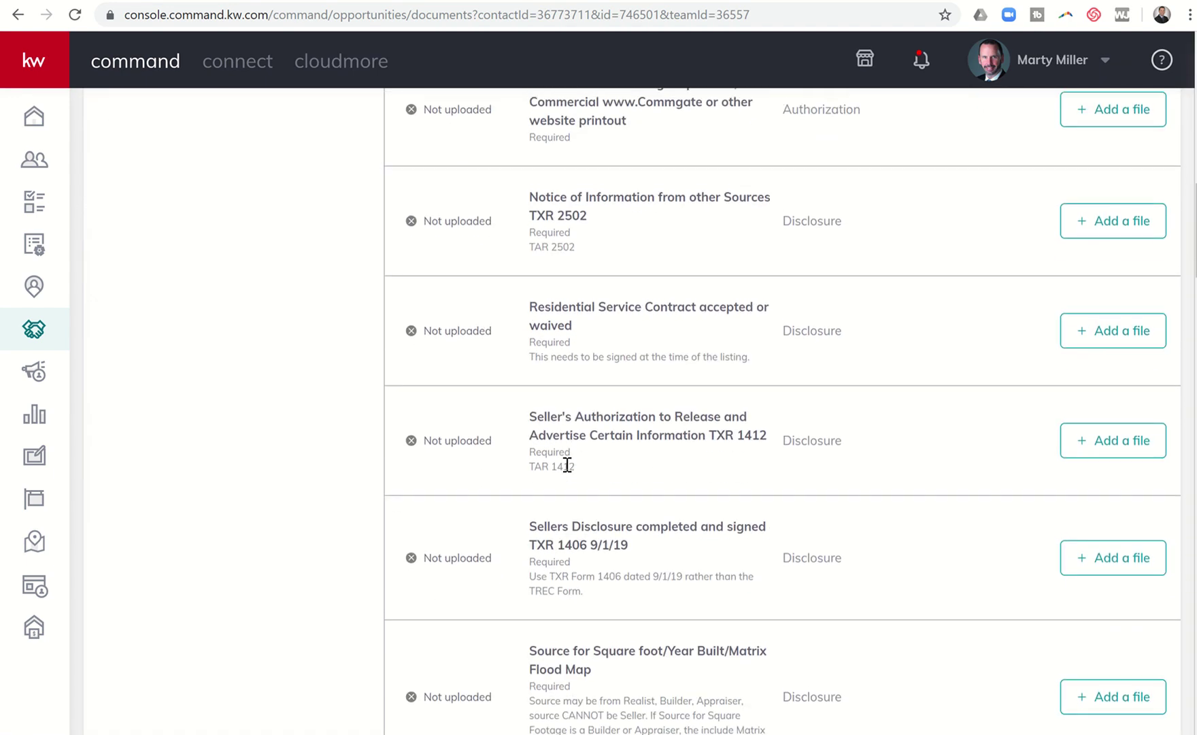
scroll(568, 466, up, 4)
scroll(567, 465, up, 10)
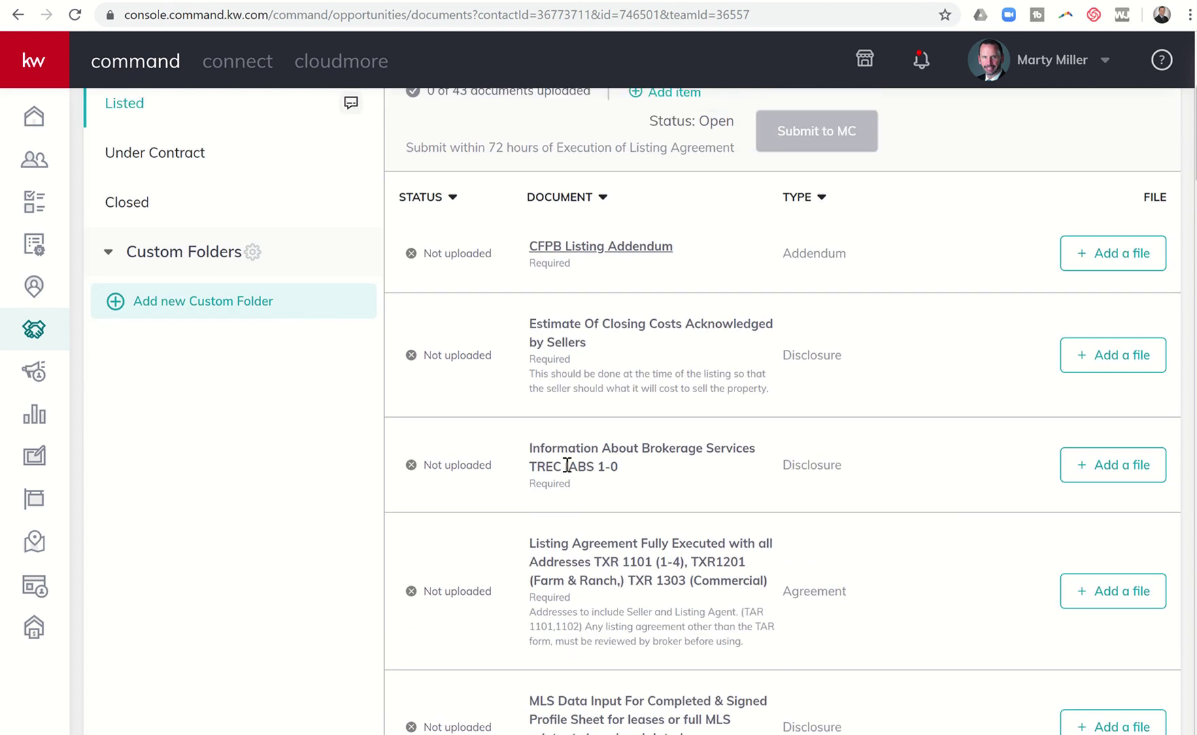
scroll(566, 465, up, 2)
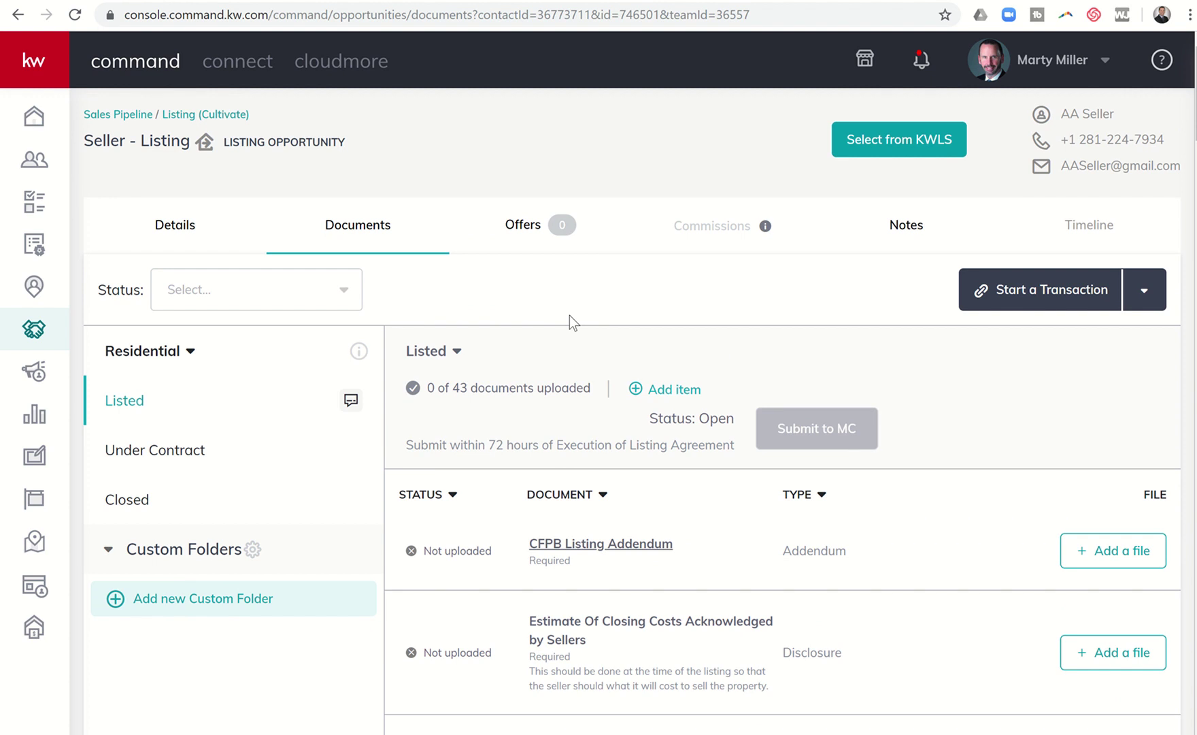
- Post the reply 'Here's a test message #1.' in the Listed folder's comments
click(350, 403)
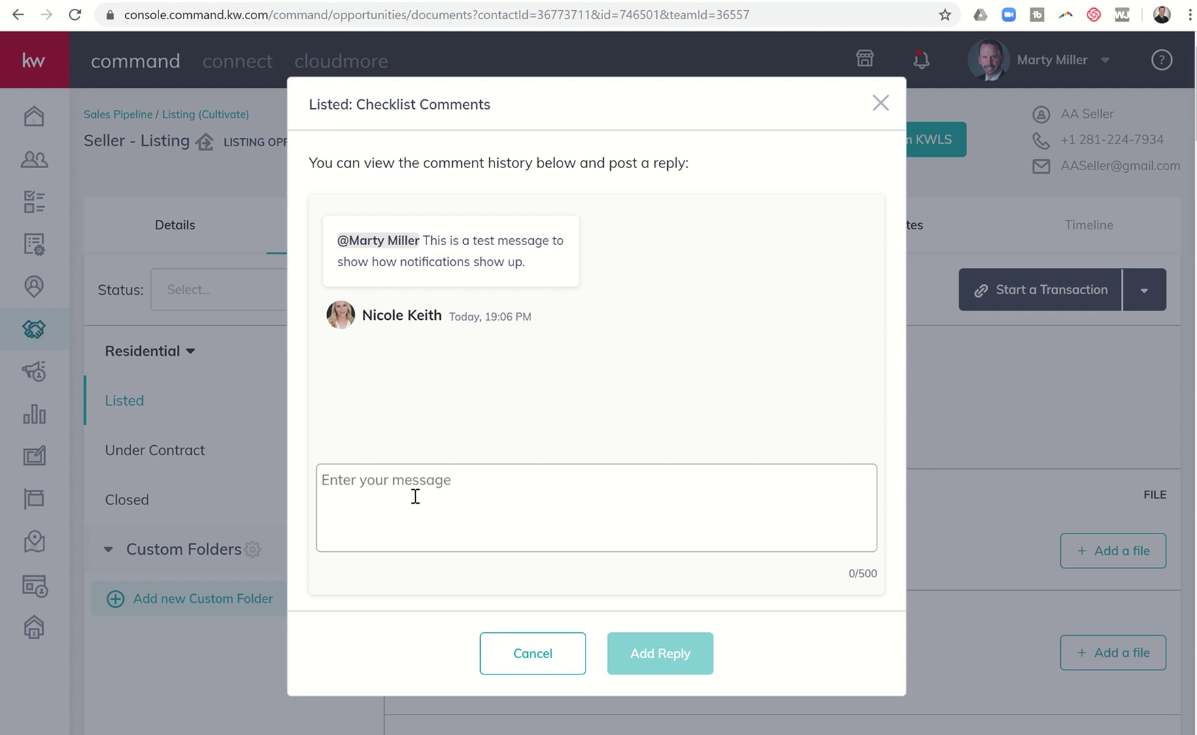
text(Here's a)
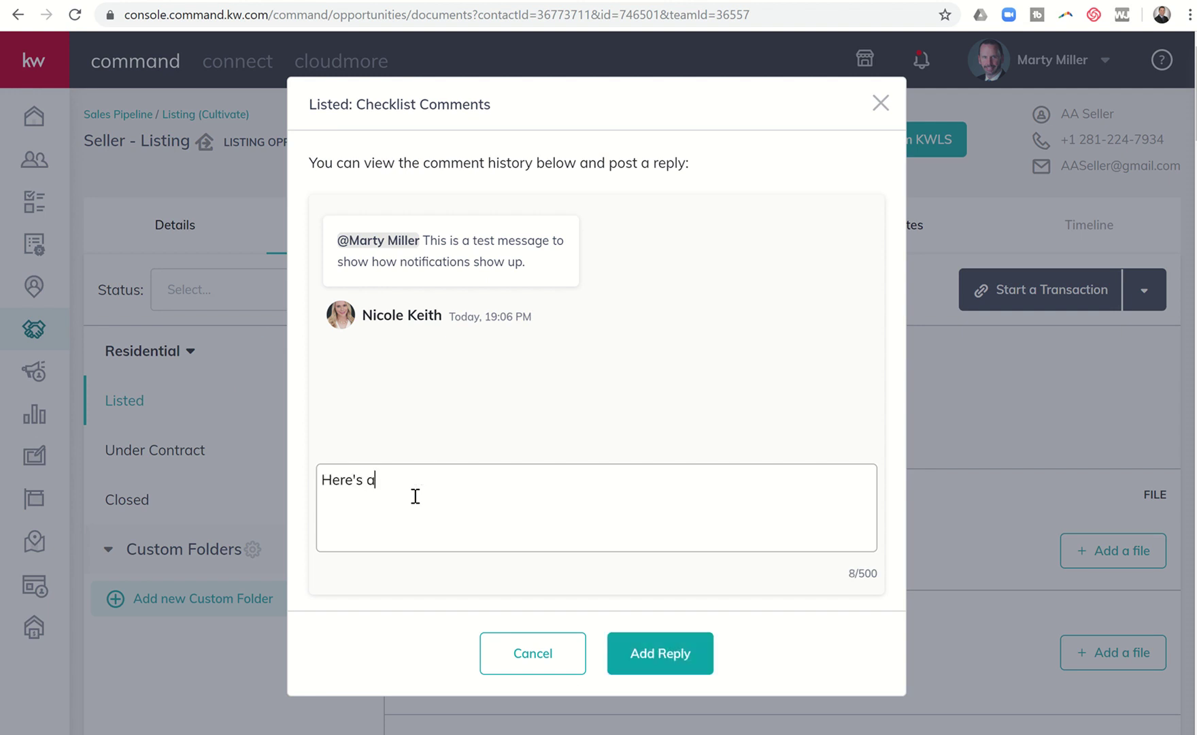
text( test messgae)
key(BackSpace)
key(BackSpace)
key(BackSpace)
text(age #1.)
key(Return)
click(643, 658)
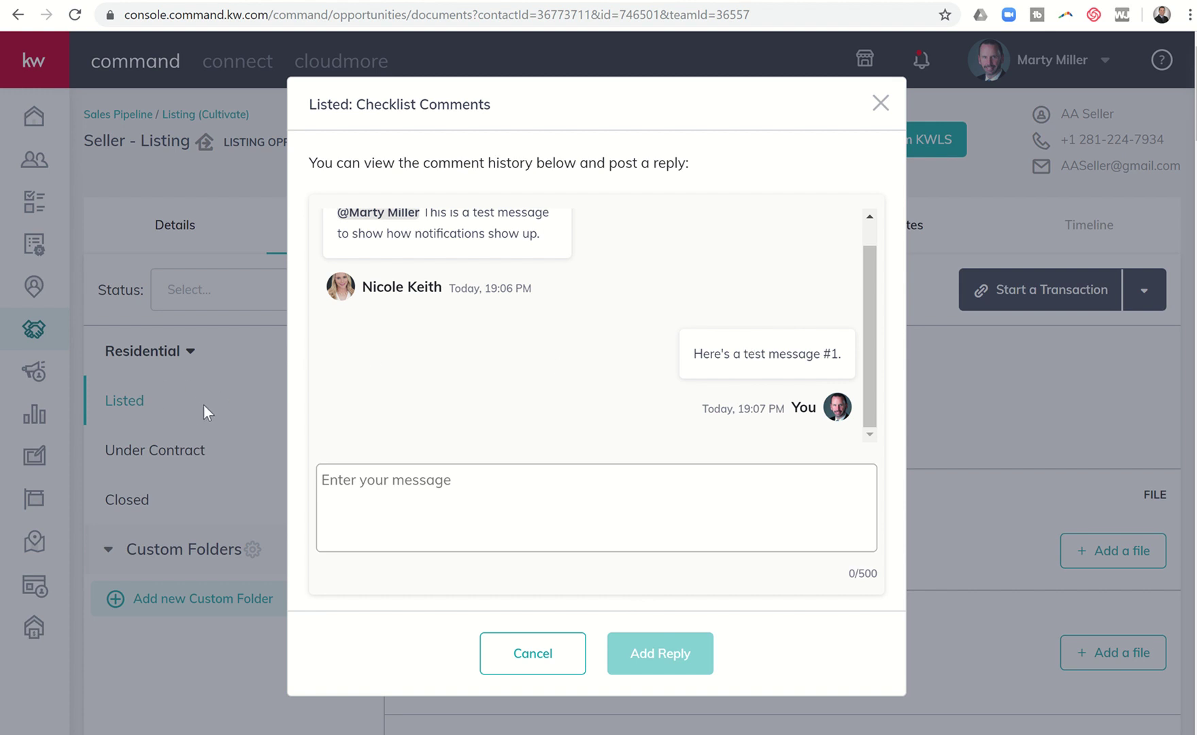
- Post a second reply, 'Here's a test message #2.', mentioning the colleague who wrote the original comment
click(339, 496)
text(@)
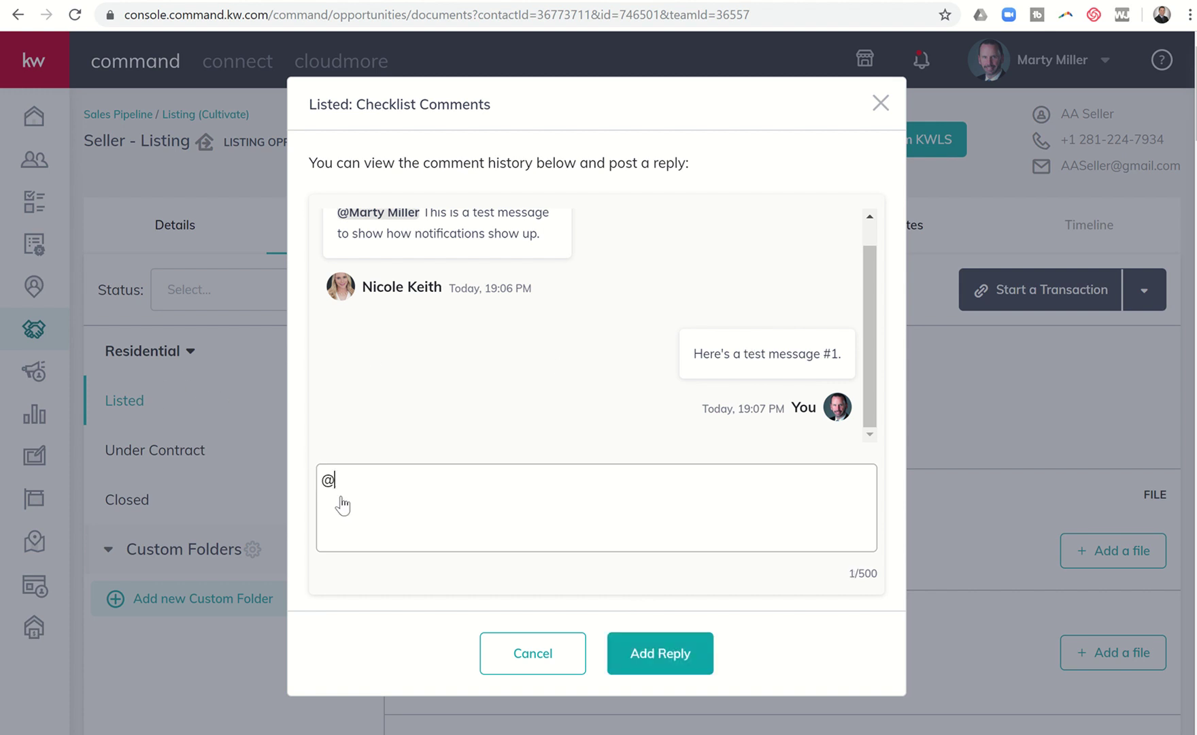
text(Nico)
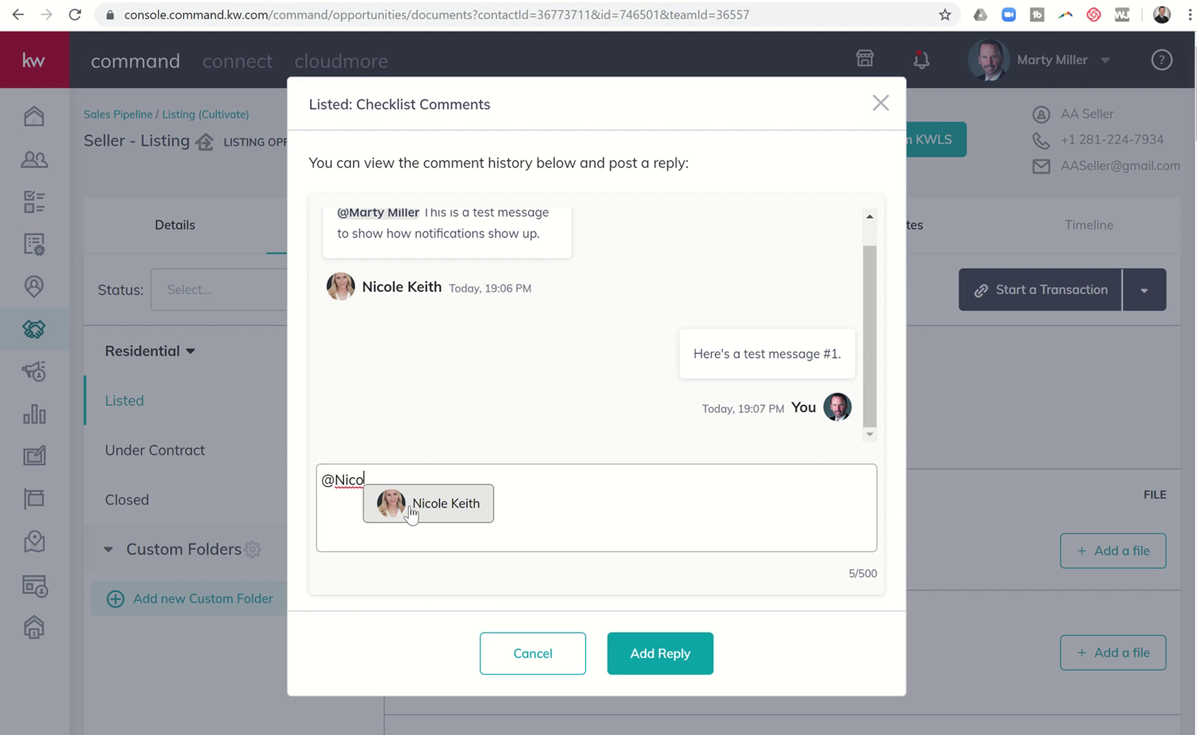
click(411, 511)
text(He)
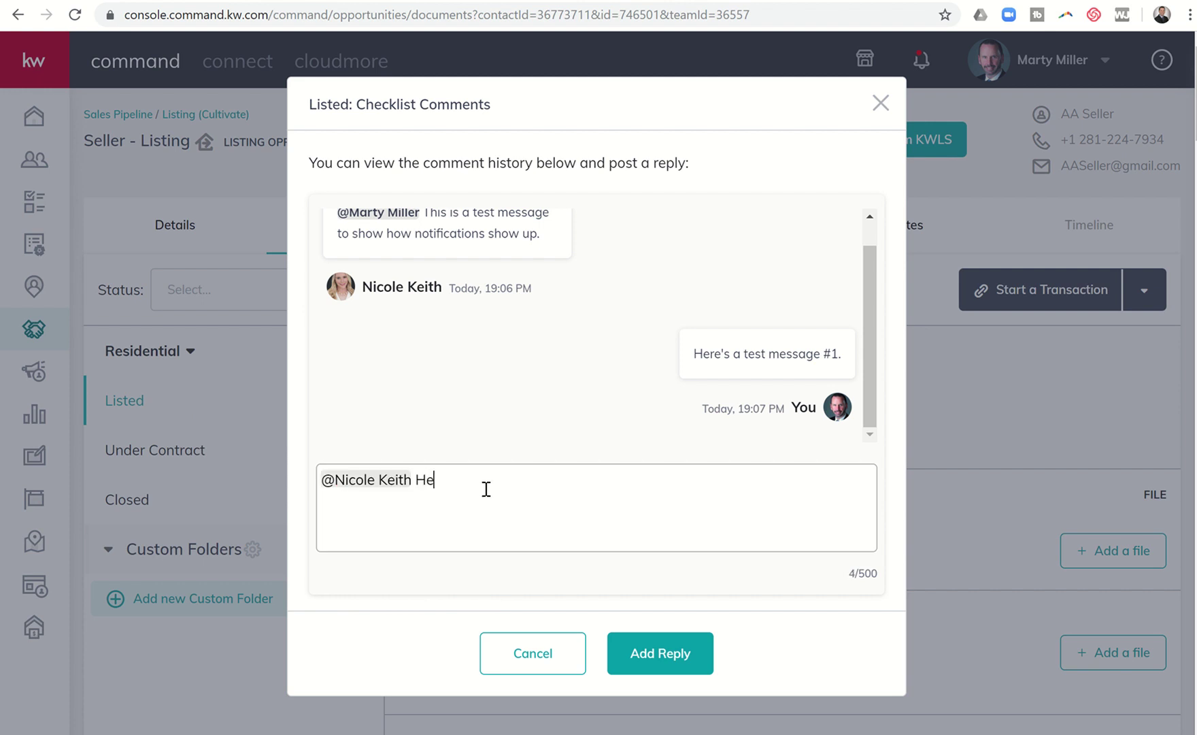
text(re's a test message #2.)
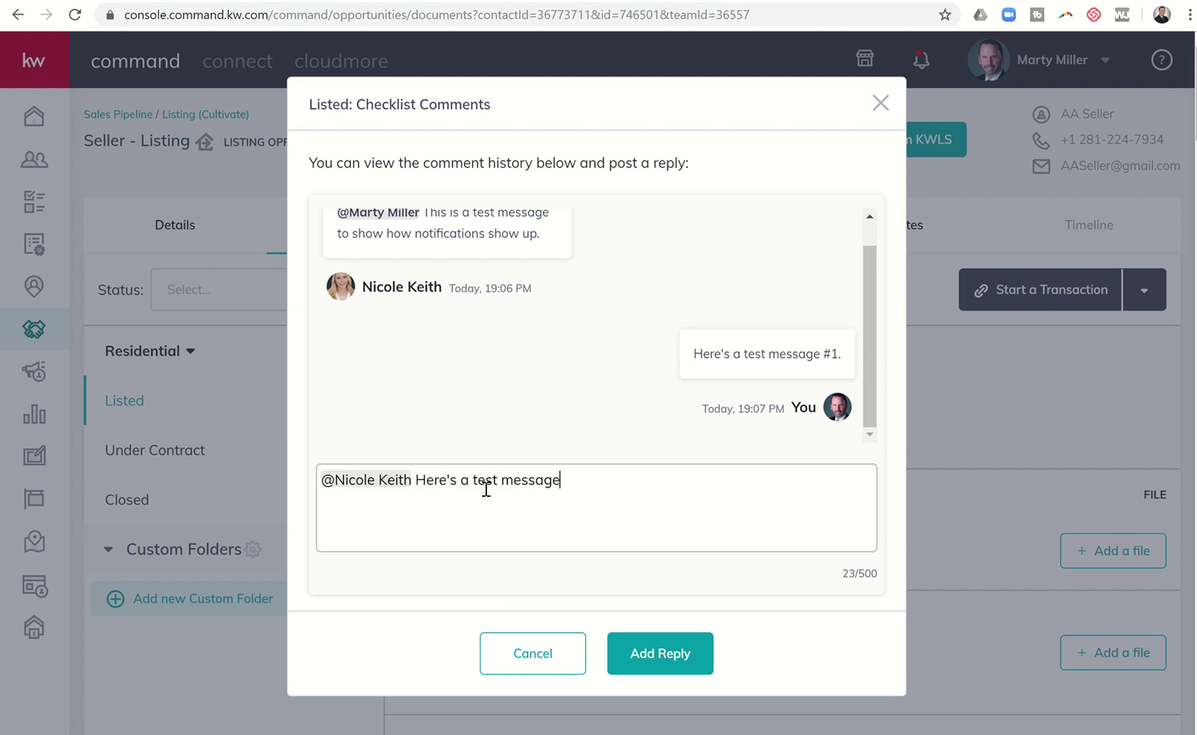
click(631, 653)
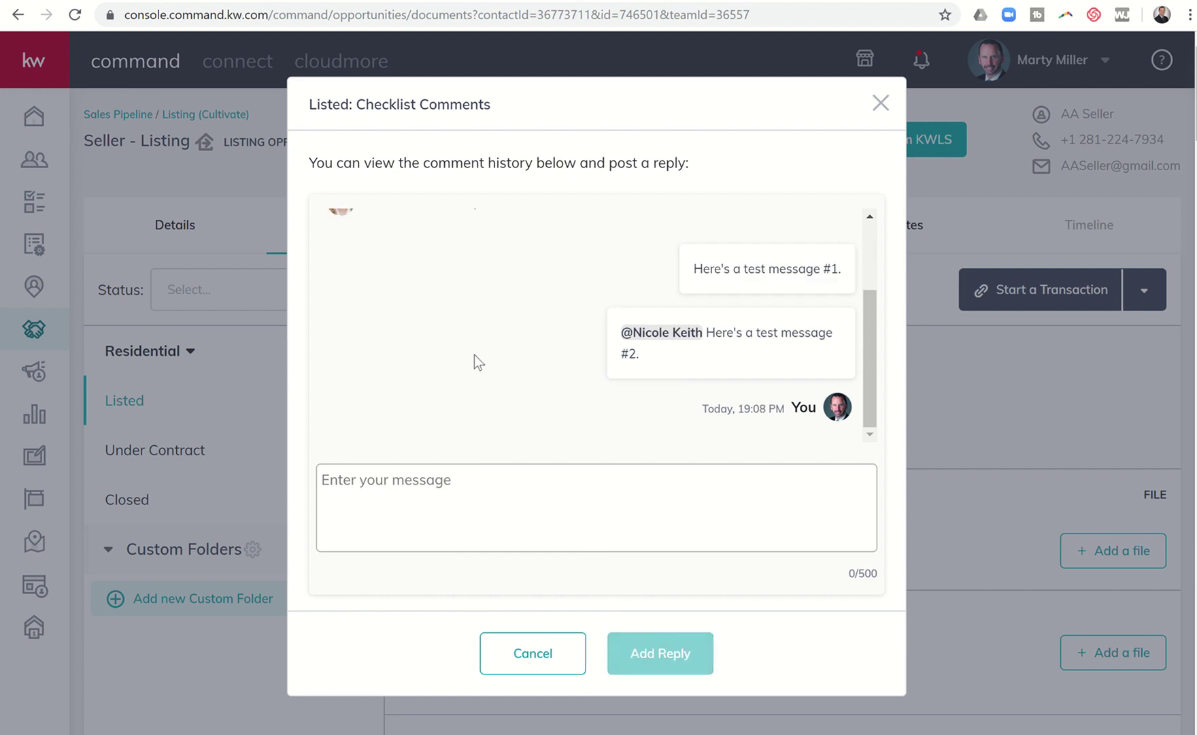
- Close the checklist comments and log out of the current account
click(881, 105)
click(1103, 68)
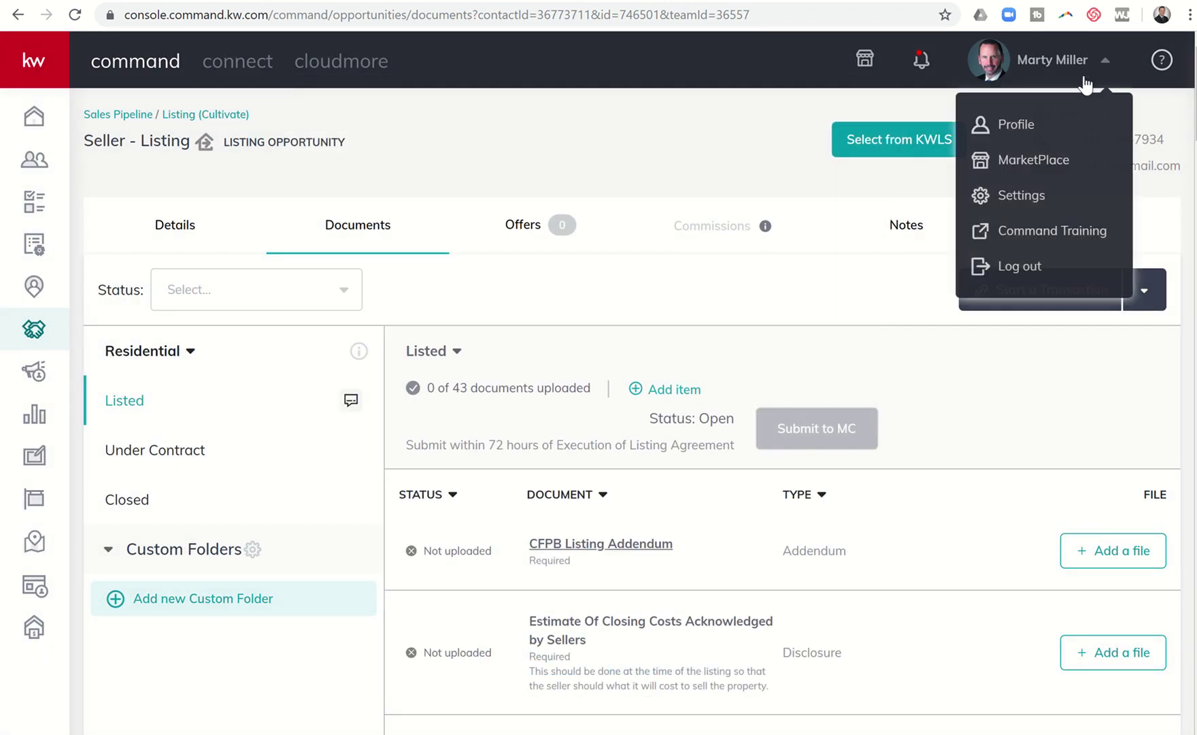
click(1004, 265)
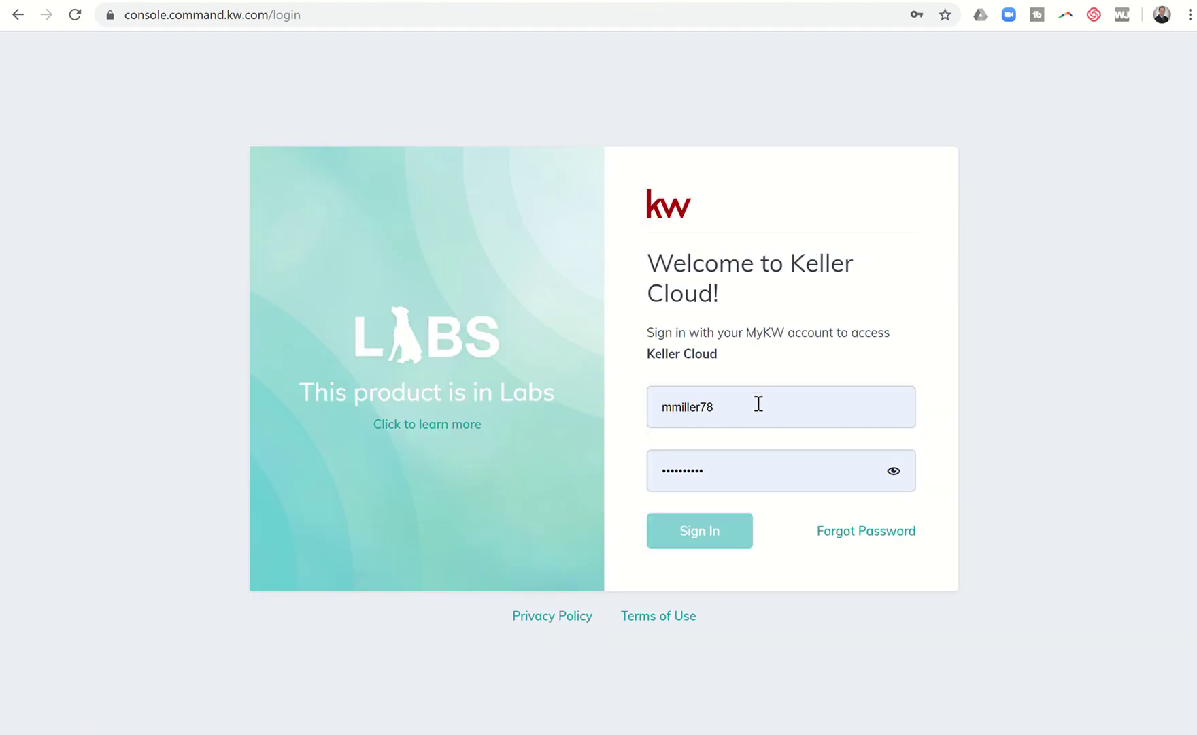
- Sign in as the other team member via their saved login and view the test message #2 notification
click(755, 404)
text(n)
key(BackSpace)
key(BackSpace)
key(BackSpace)
key(BackSpace)
key(BackSpace)
key(BackSpace)
key(BackSpace)
key(BackSpace)
key(BackSpace)
key(BackSpace)
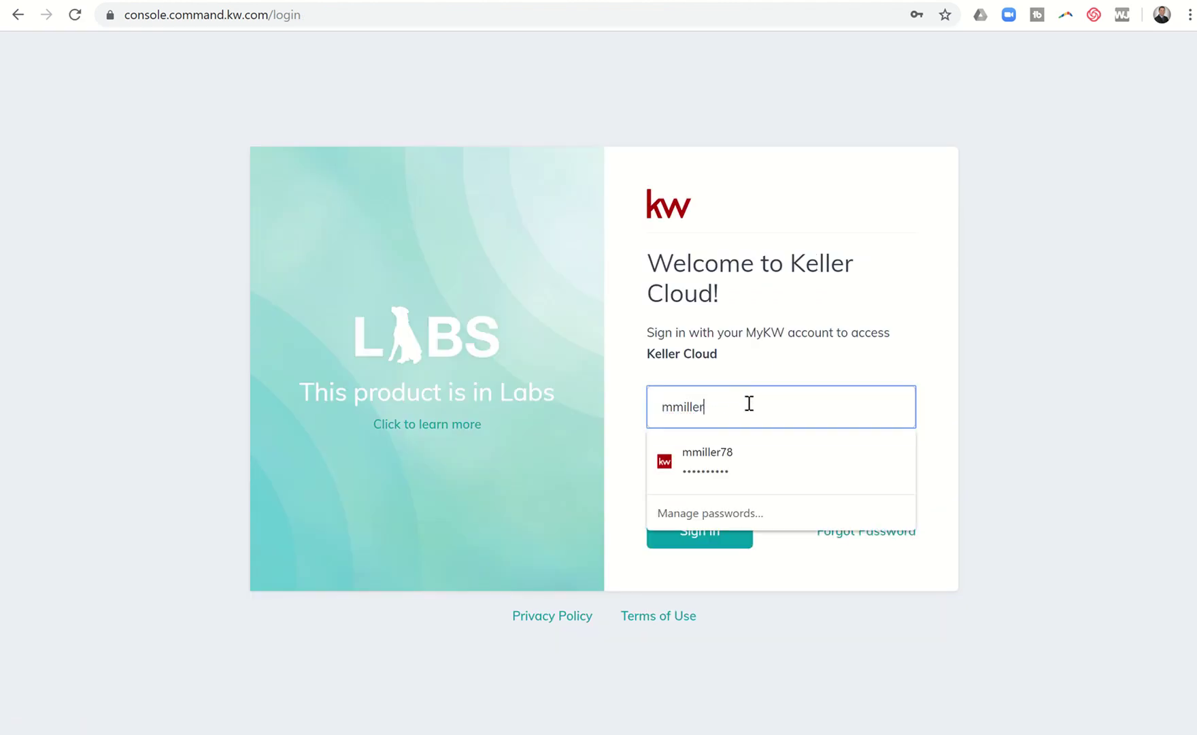
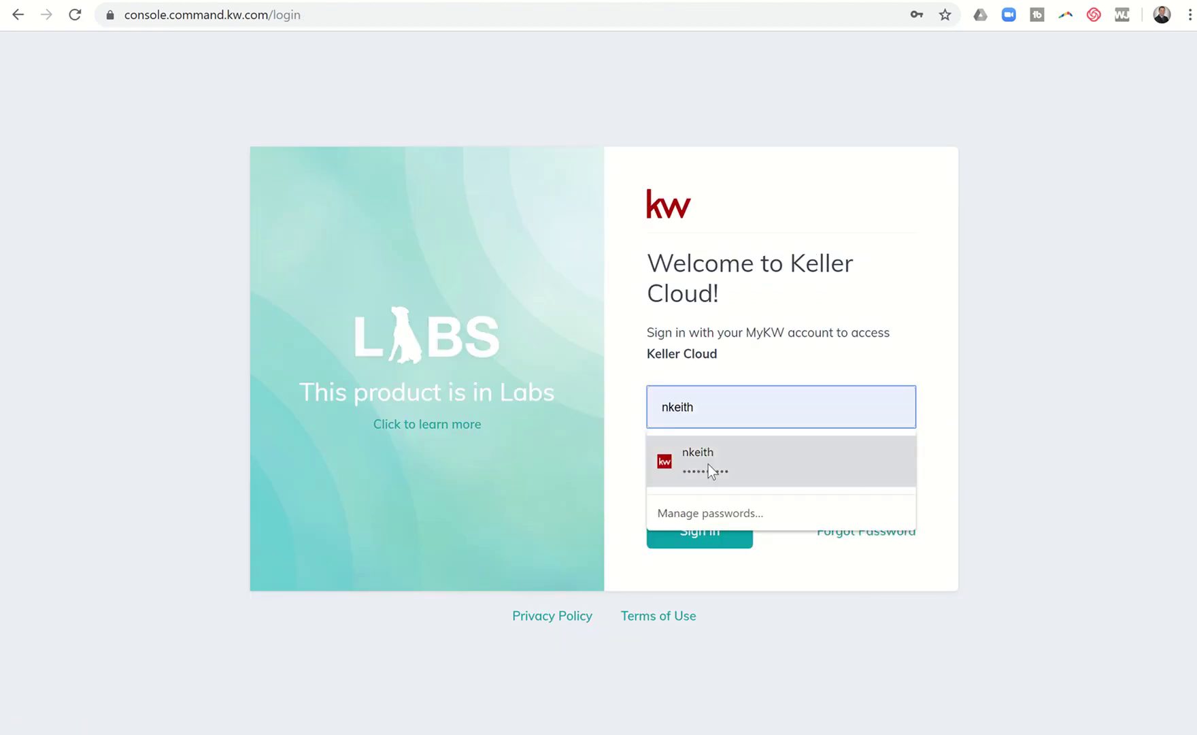
click(708, 464)
click(700, 532)
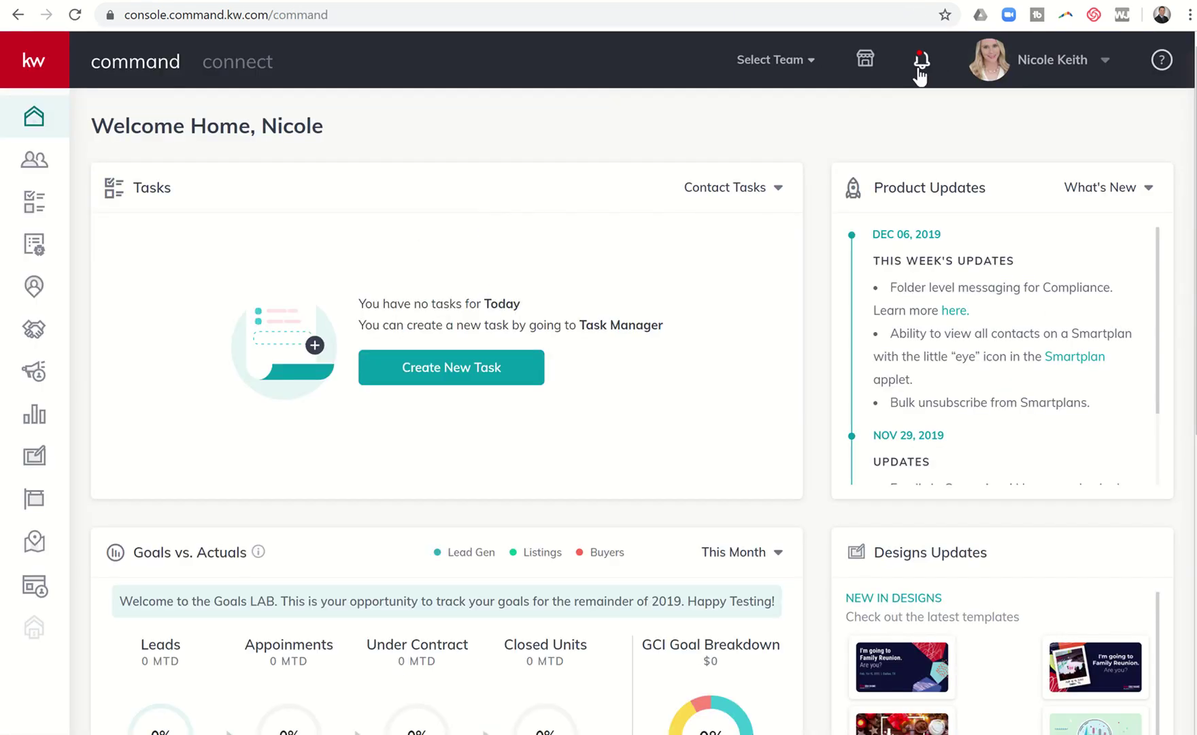
click(923, 64)
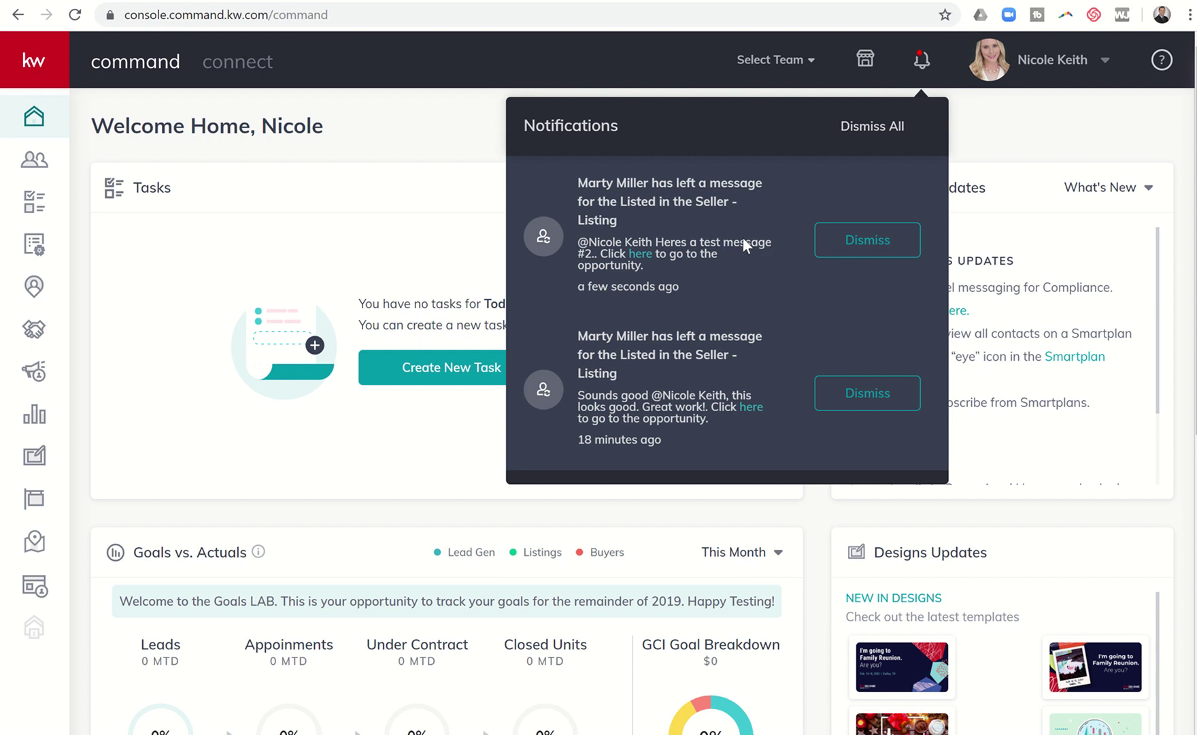
- Follow the notification link to Seller - Listing and open the Listed folder's comment history
click(642, 253)
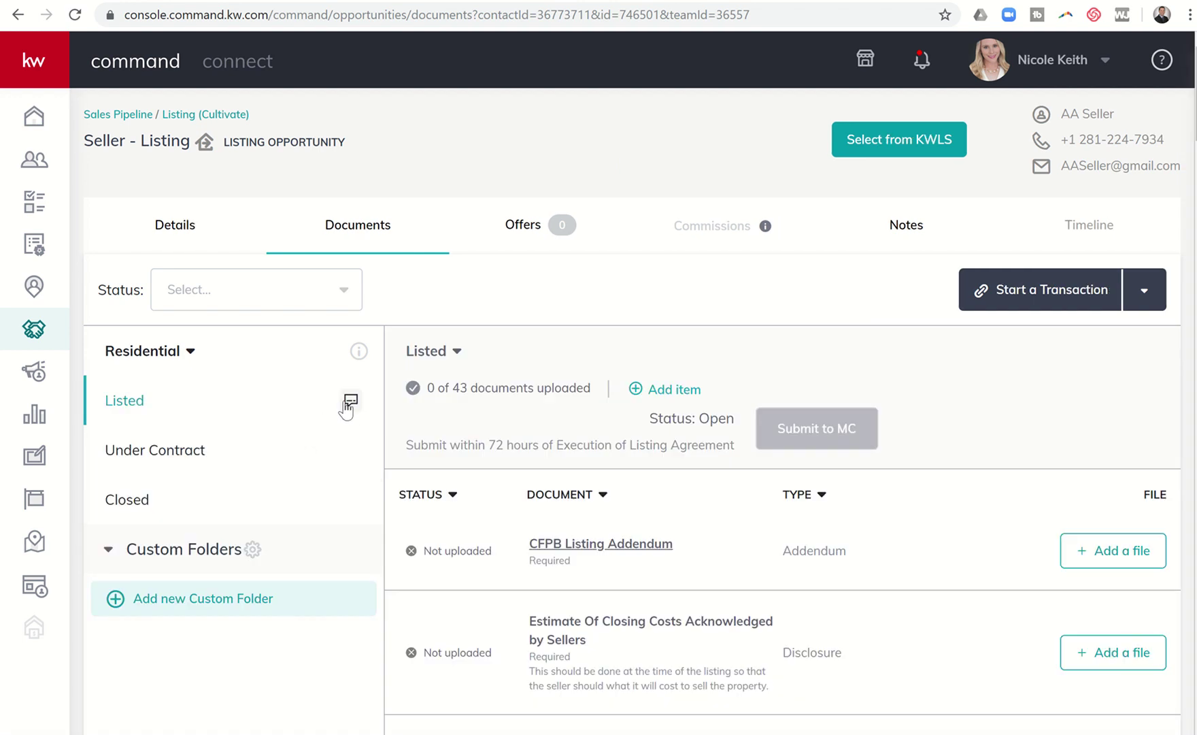
click(348, 404)
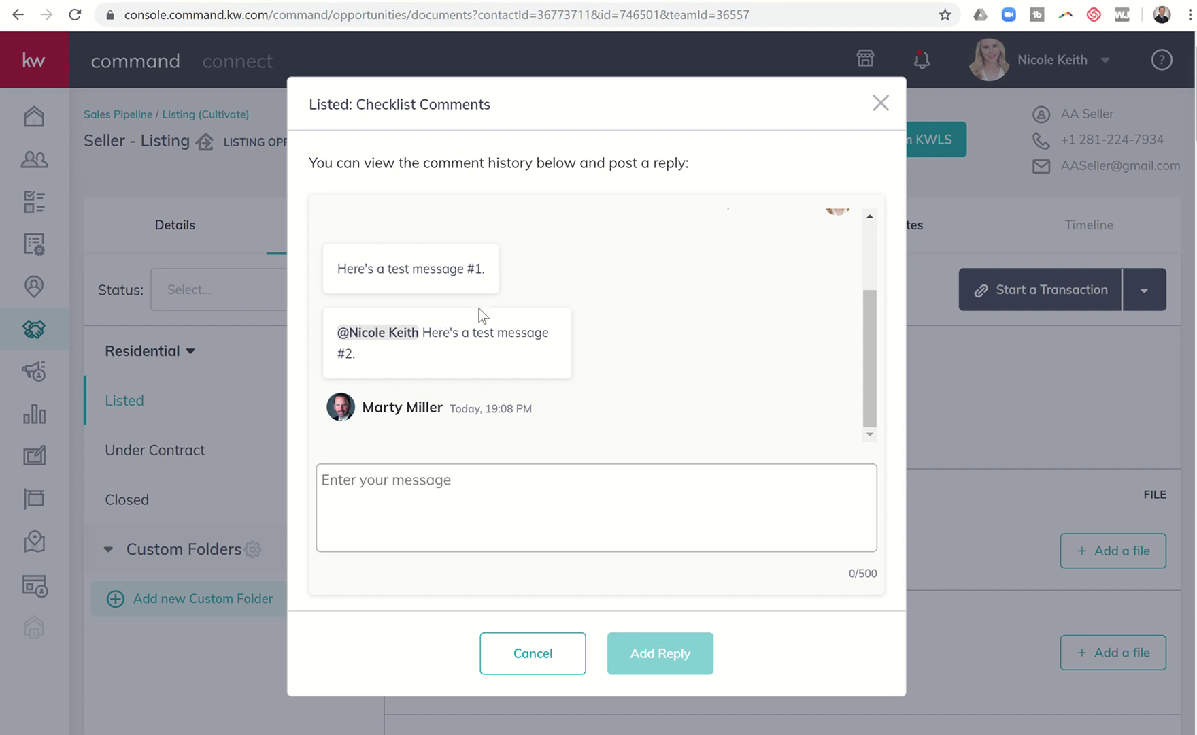
click(882, 106)
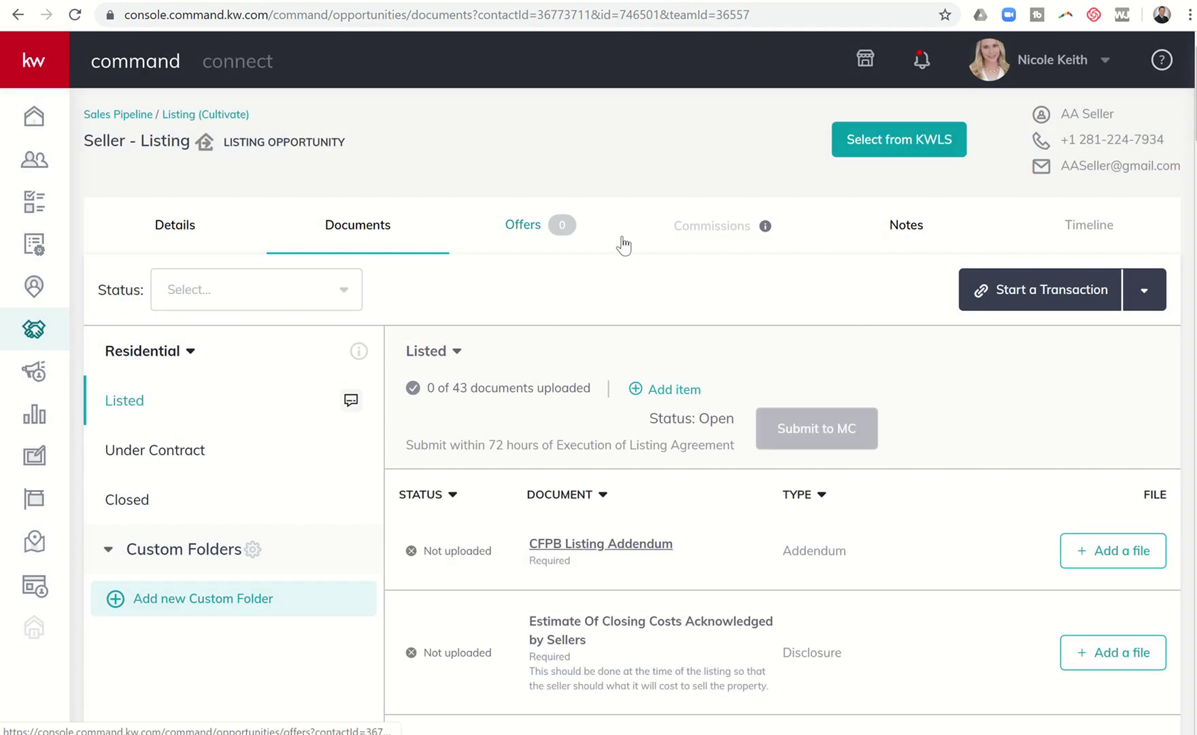